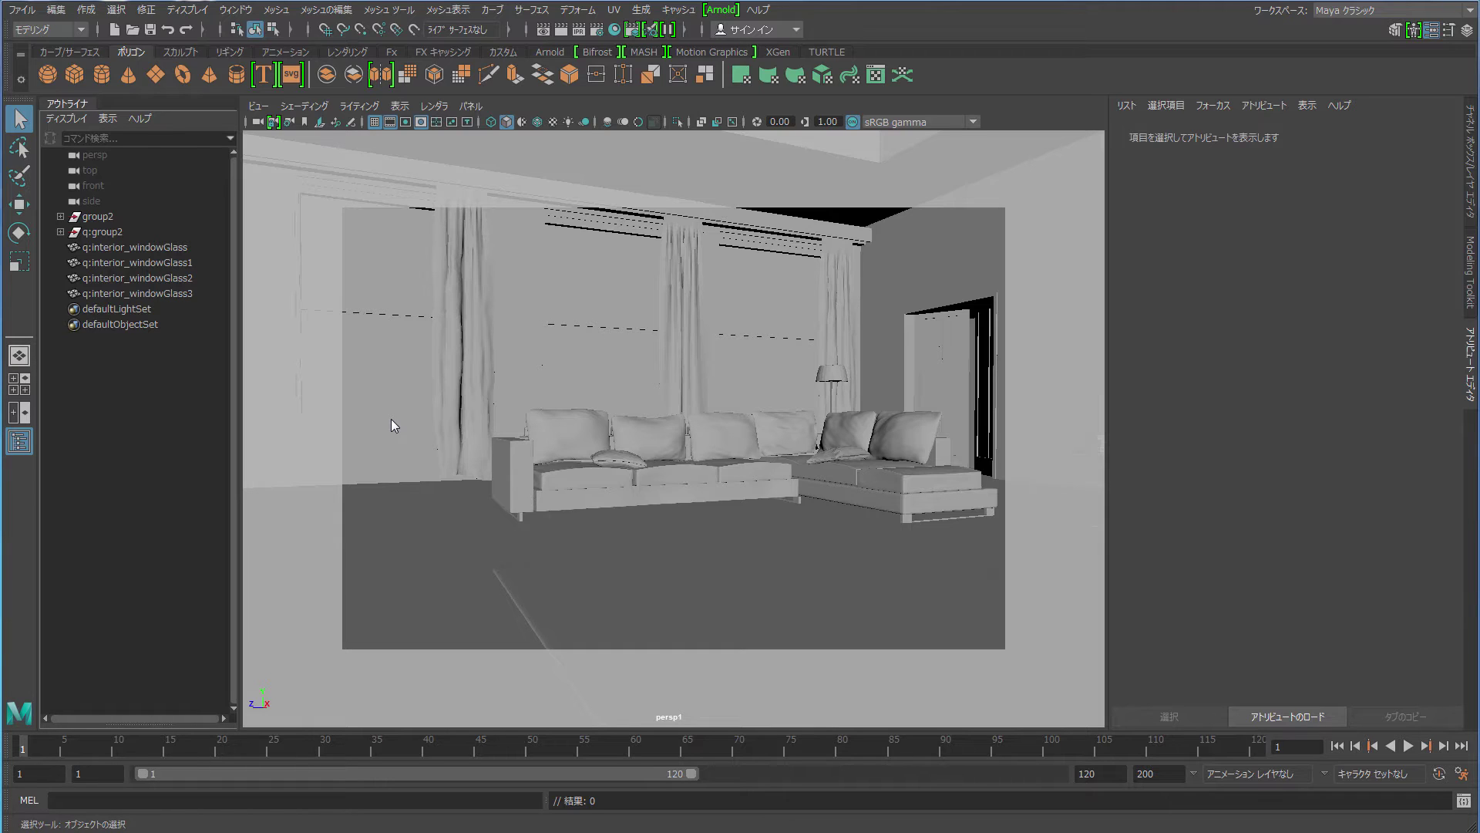
# - Open the Arnold menu and browse its commands, including the Lights options
pyautogui.click(736, 11)
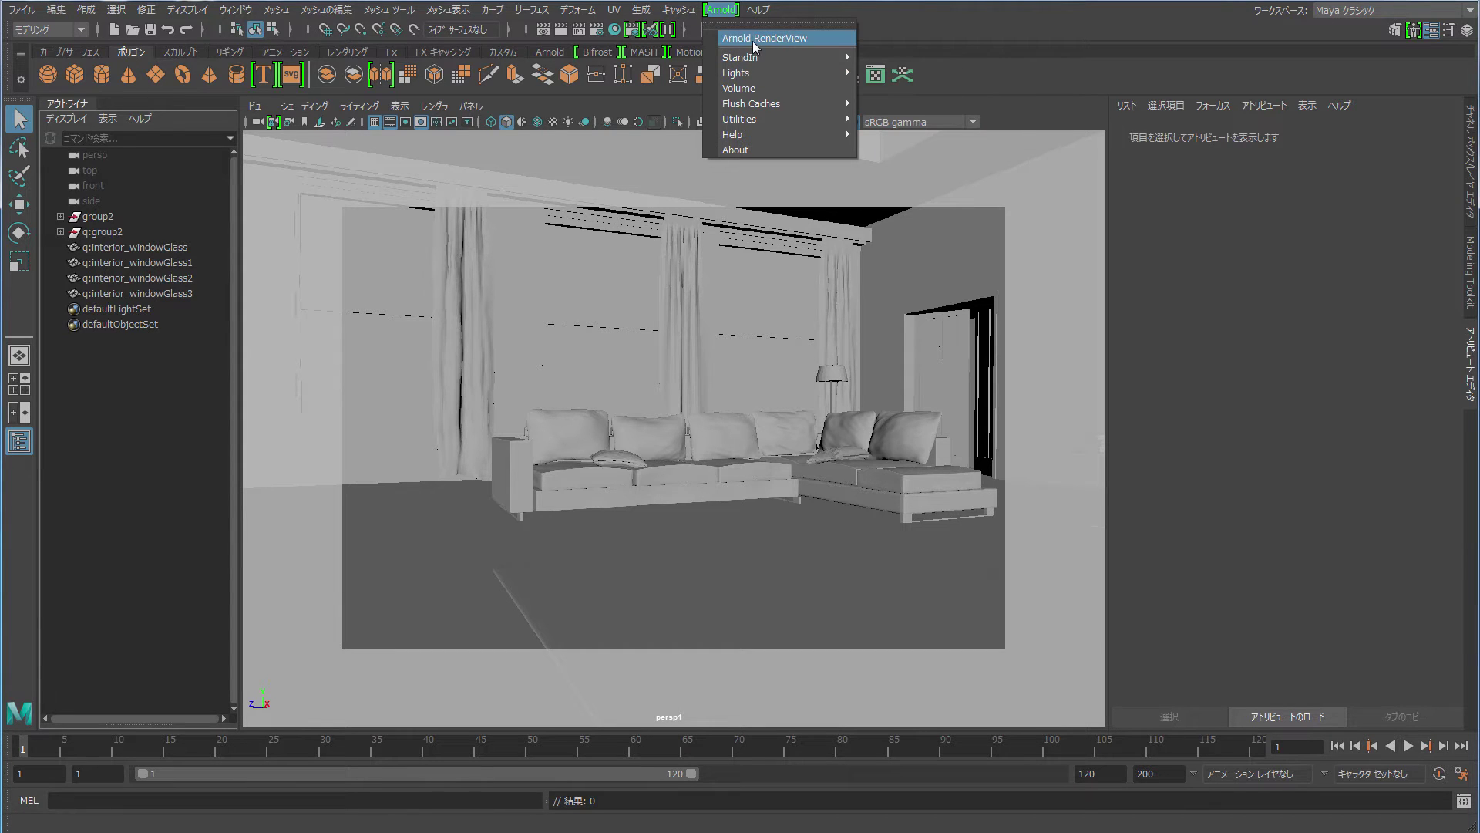
# - Start a test render in Arnold RenderView and add a Skydome Light, aiSkyDomeLight1
pyautogui.click(753, 40)
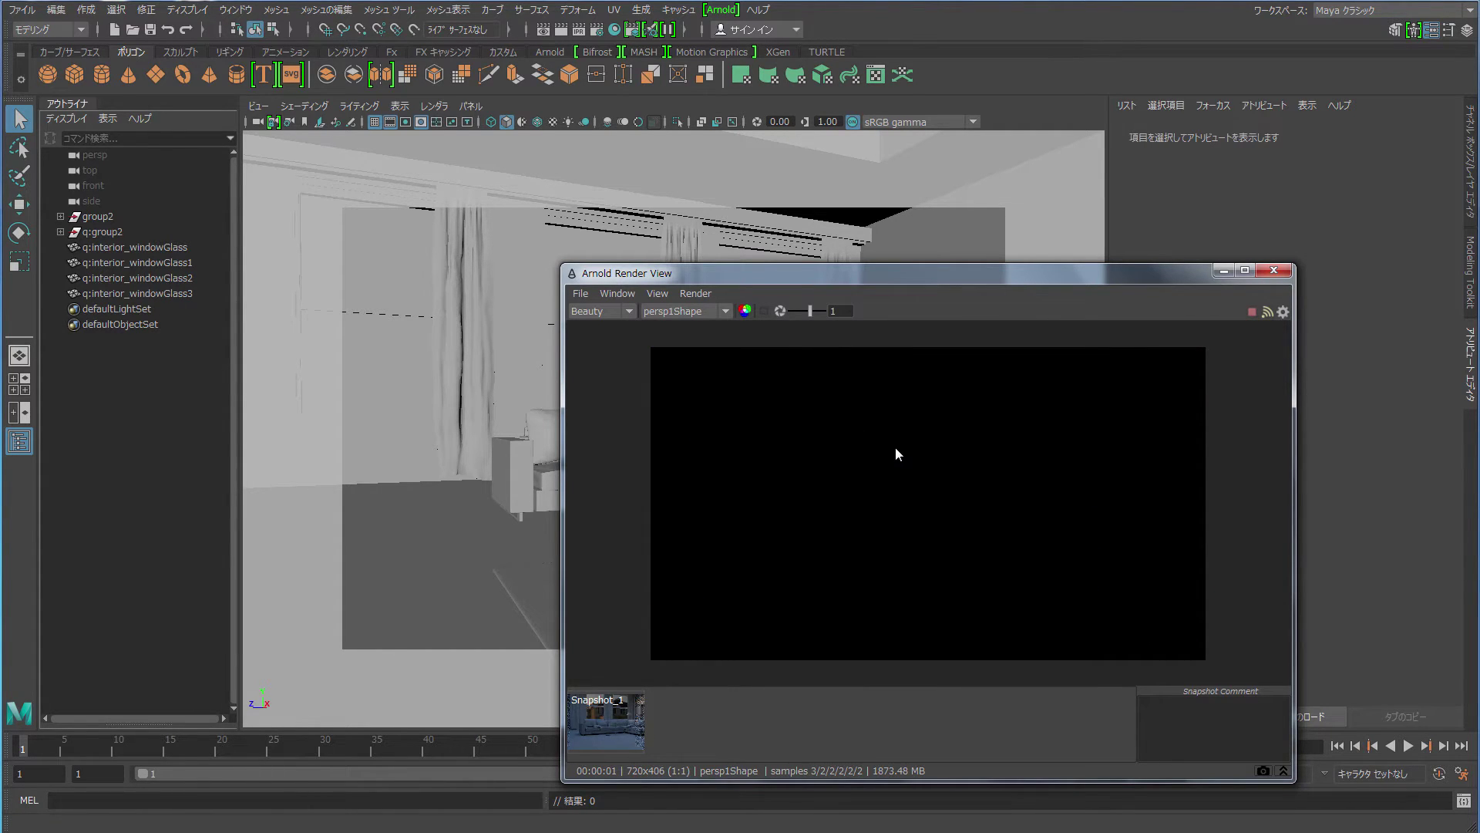
pyautogui.click(721, 9)
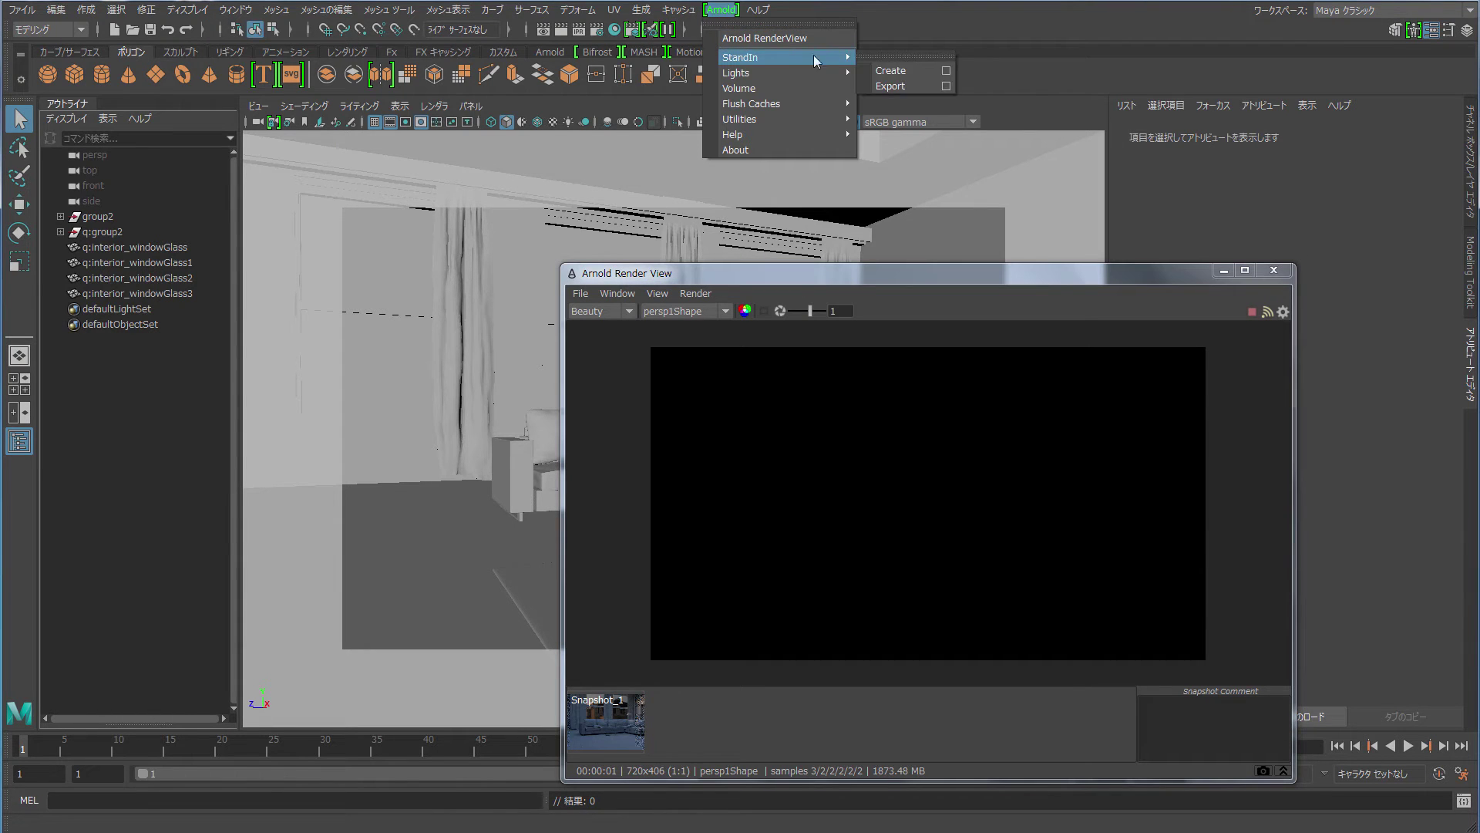
pyautogui.moveTo(736, 72)
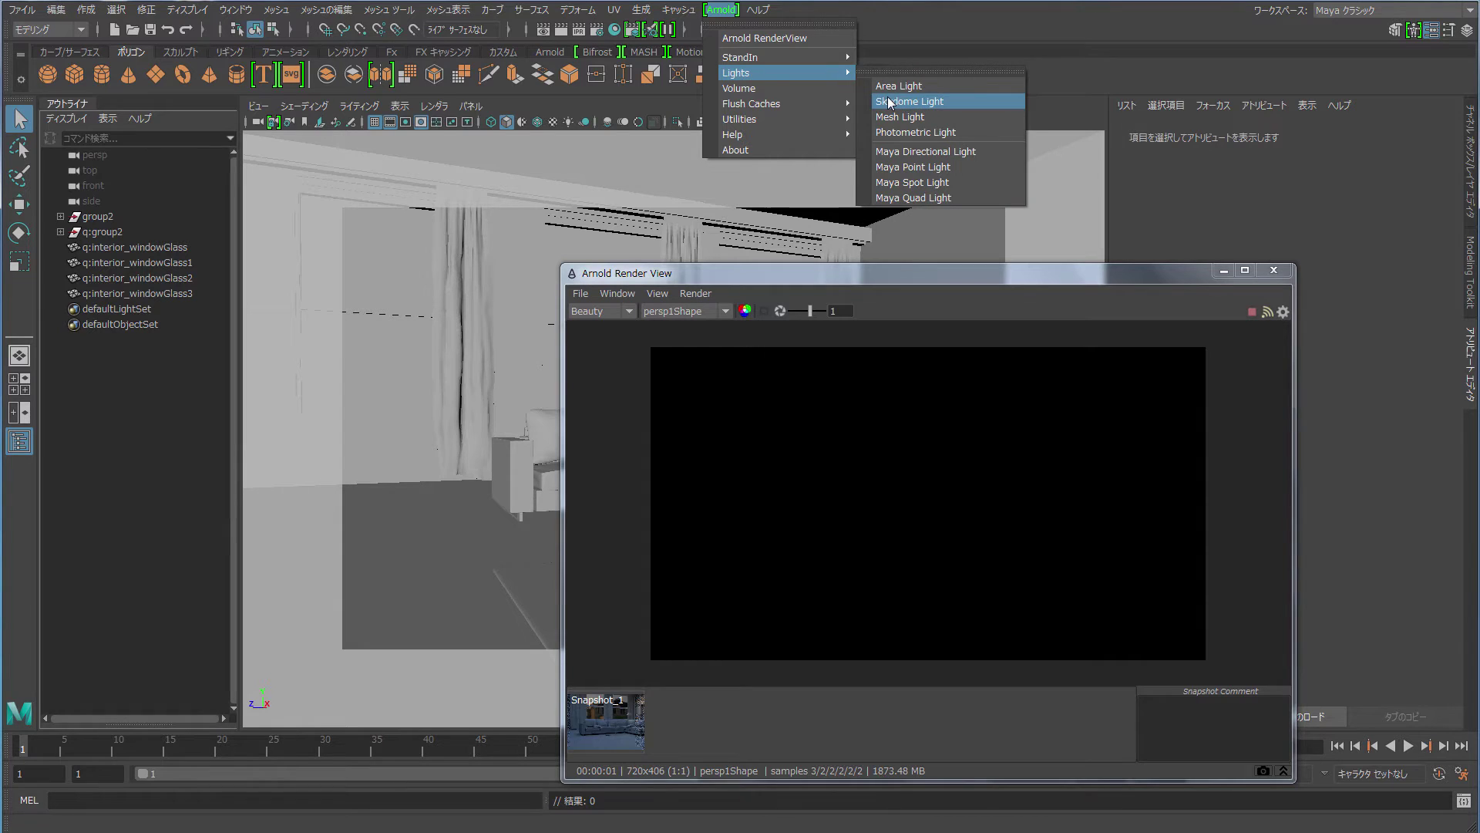
pyautogui.click(929, 102)
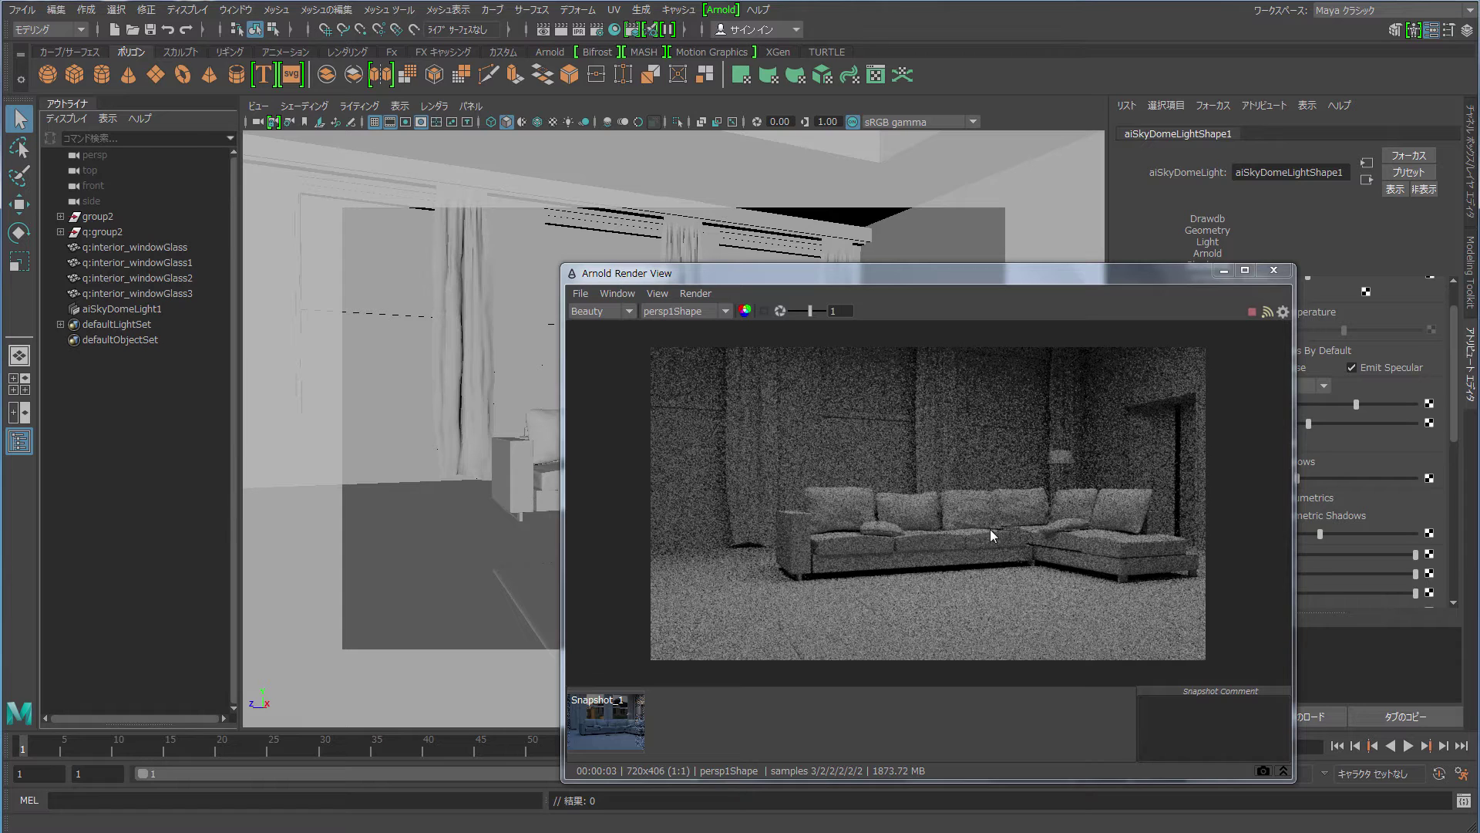
# - In Render Settings, raise Camera (AA) samples to 6 and Diffuse samples to 3
pyautogui.click(598, 31)
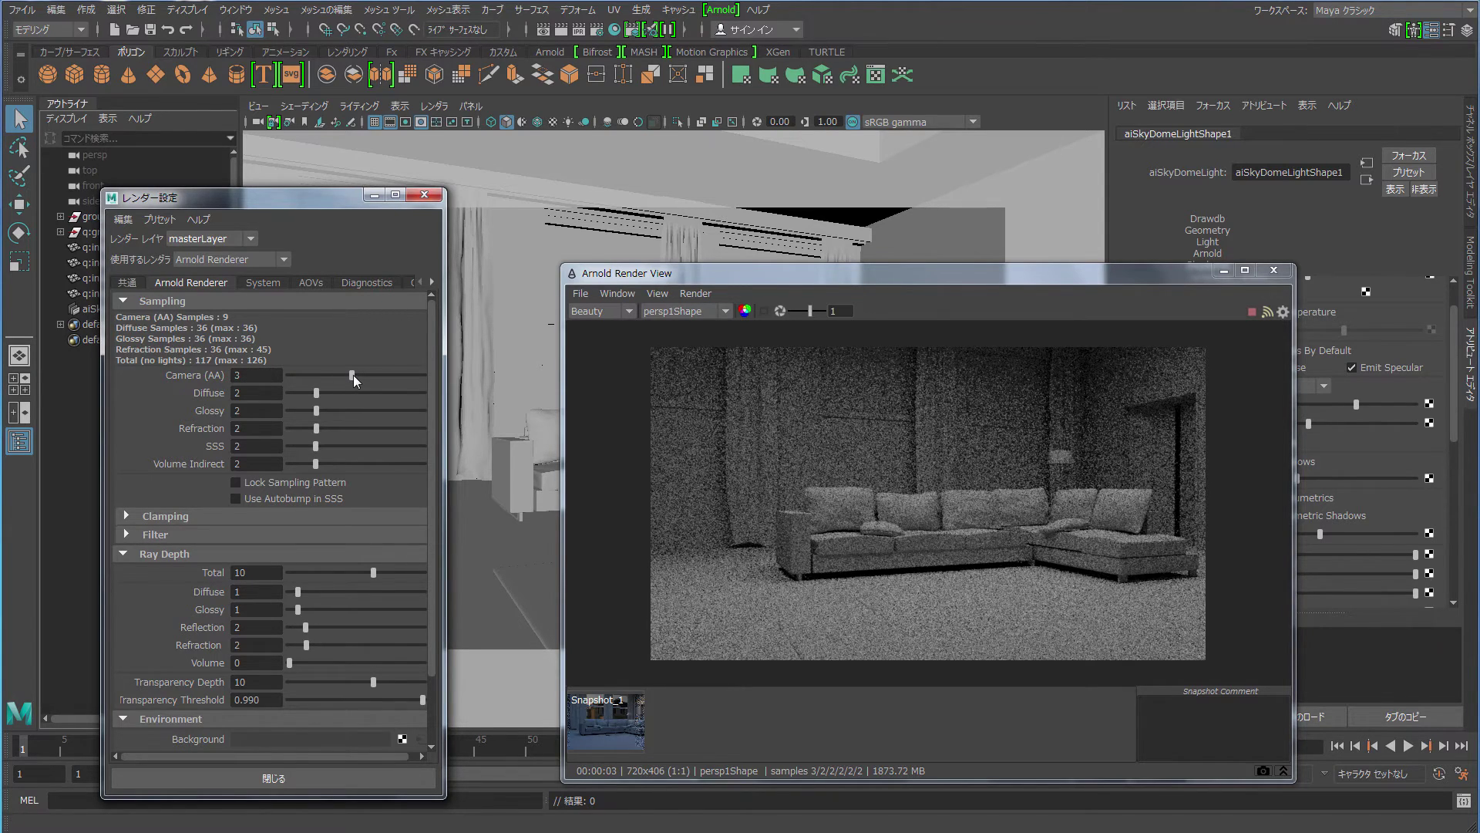
pyautogui.moveTo(353, 374); pyautogui.dragTo(382, 373)
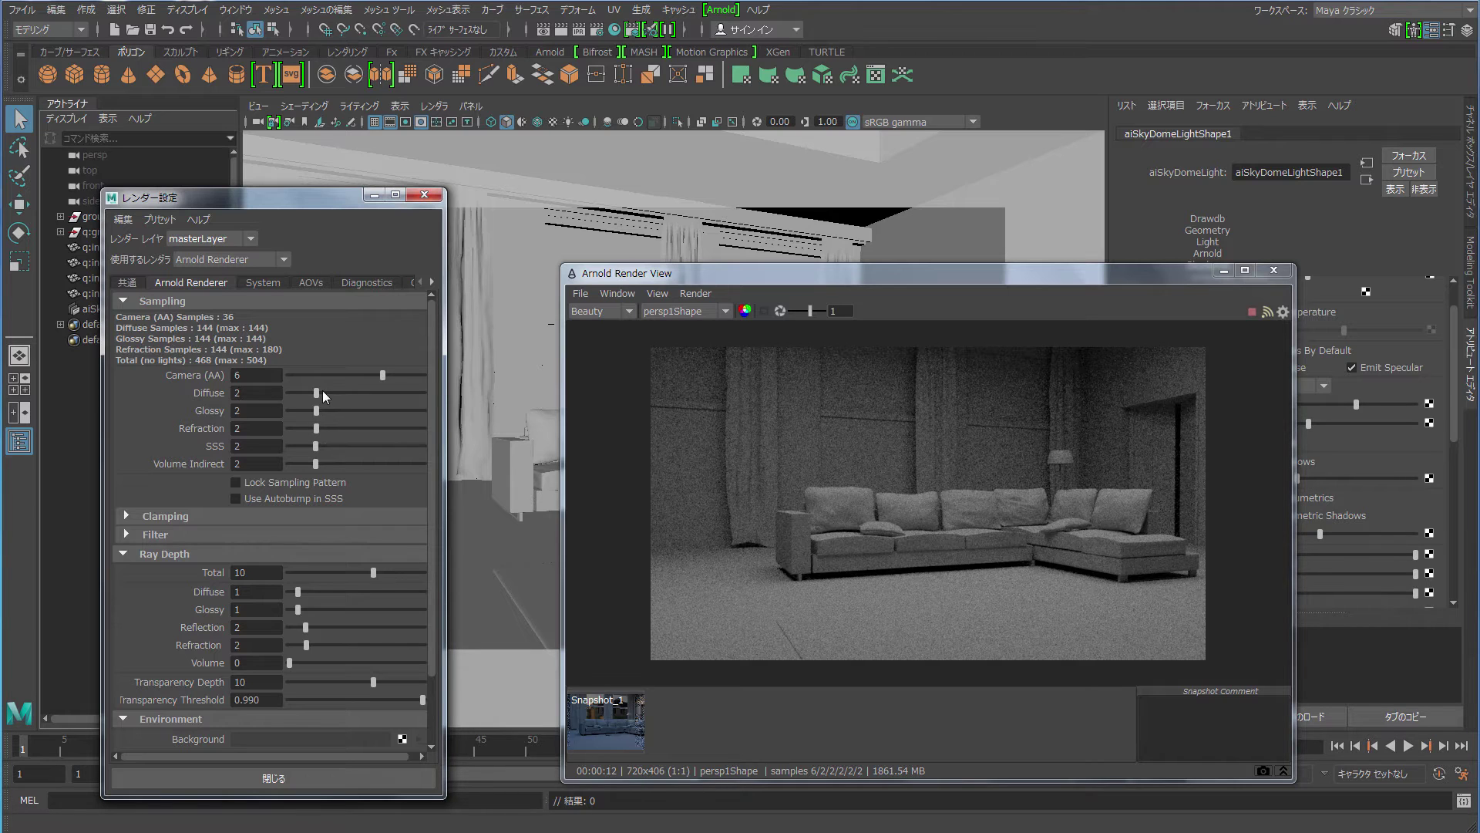
pyautogui.moveTo(322, 392); pyautogui.dragTo(325, 392)
pyautogui.press('XF86Calculator')
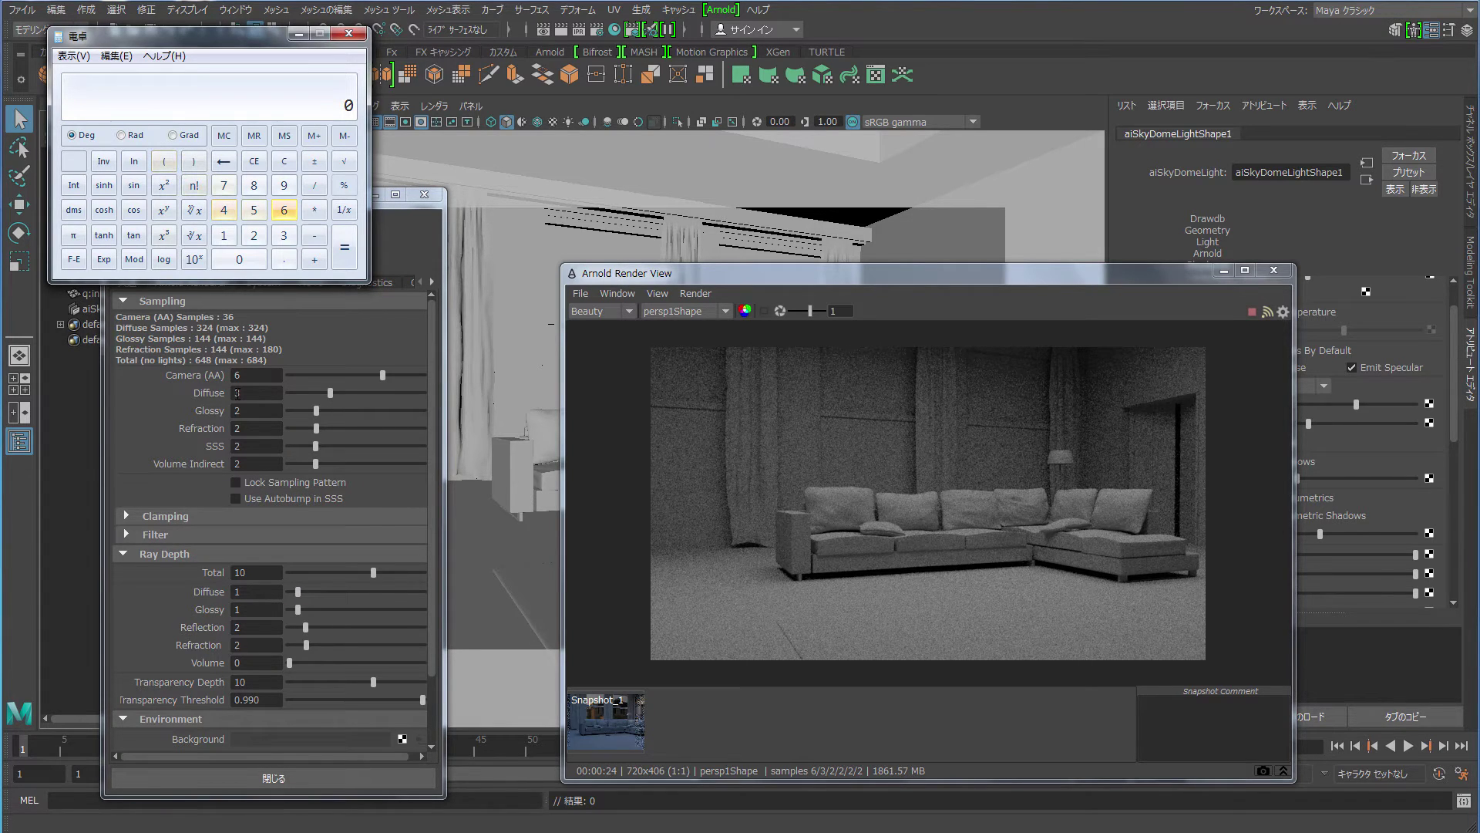
pyautogui.write('6')
pyautogui.click(163, 185)
pyautogui.write('* 3')
pyautogui.click(164, 185)
pyautogui.click(345, 247)
pyautogui.hotkey('alt', 'F4')
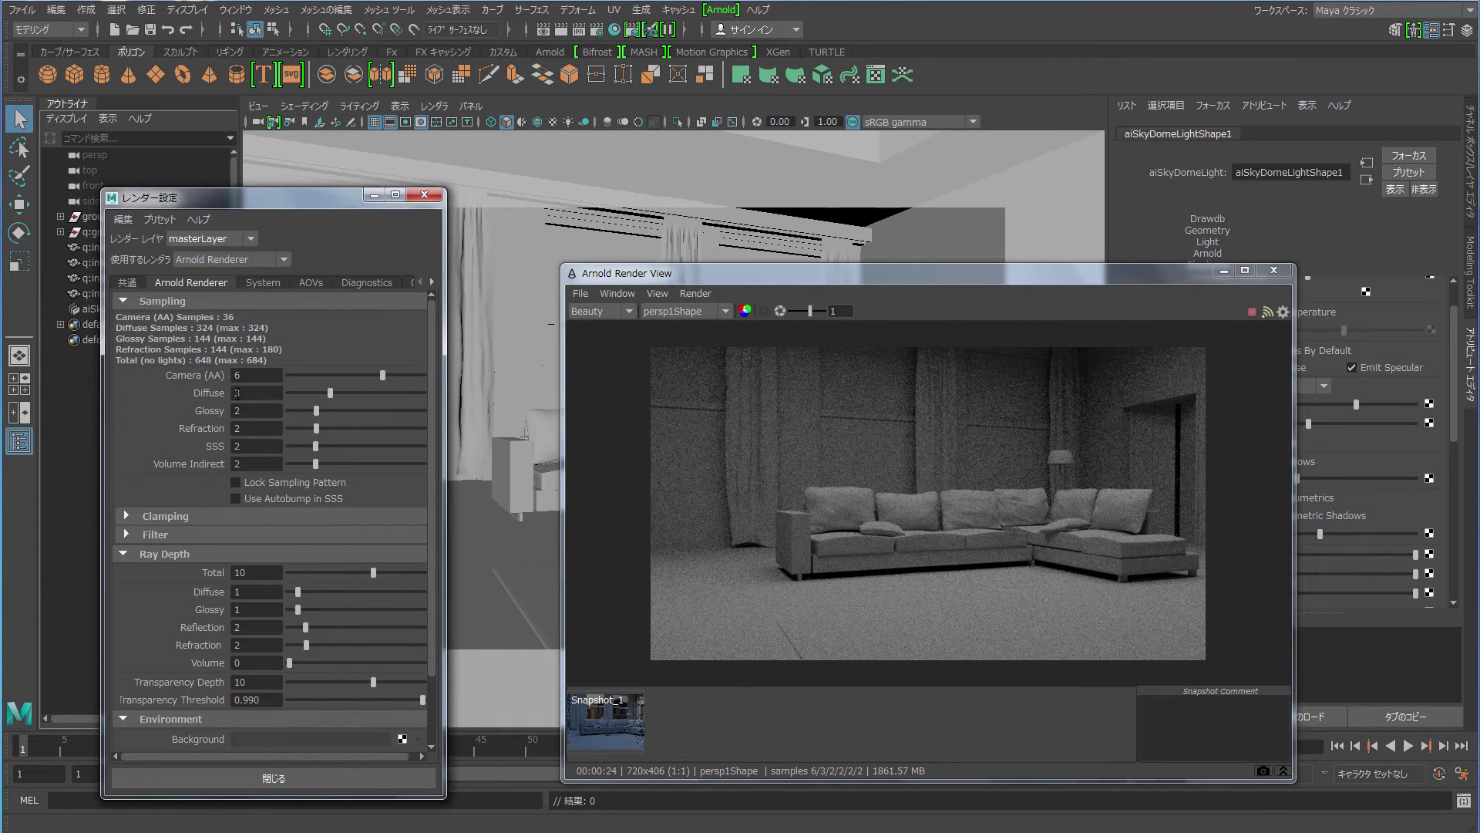
# - Move the render view aside and set Ray Depth Diffuse to 2 in Render Settings
pyautogui.moveTo(771, 273); pyautogui.dragTo(522, 289)
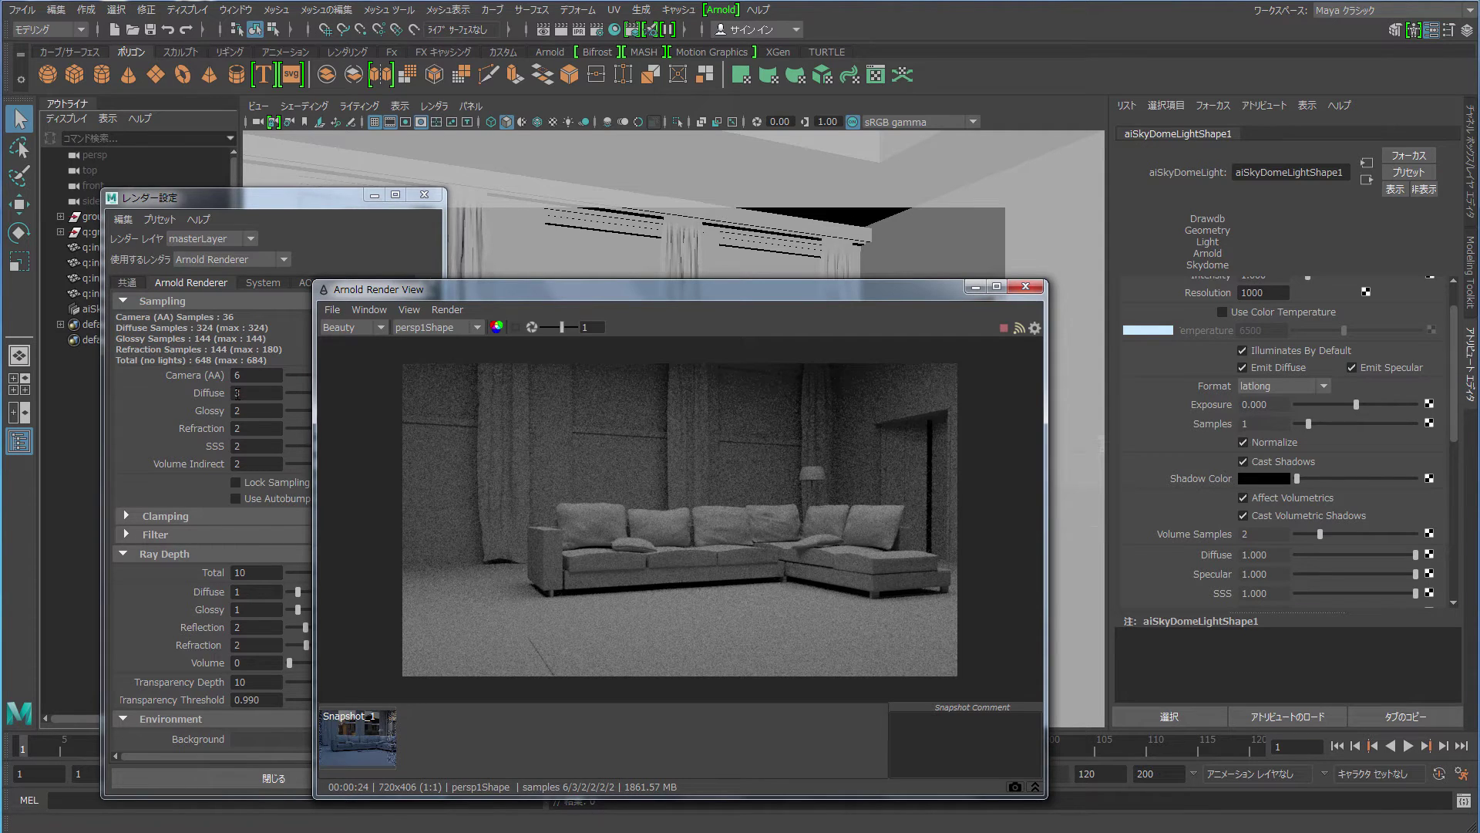
pyautogui.click(231, 198)
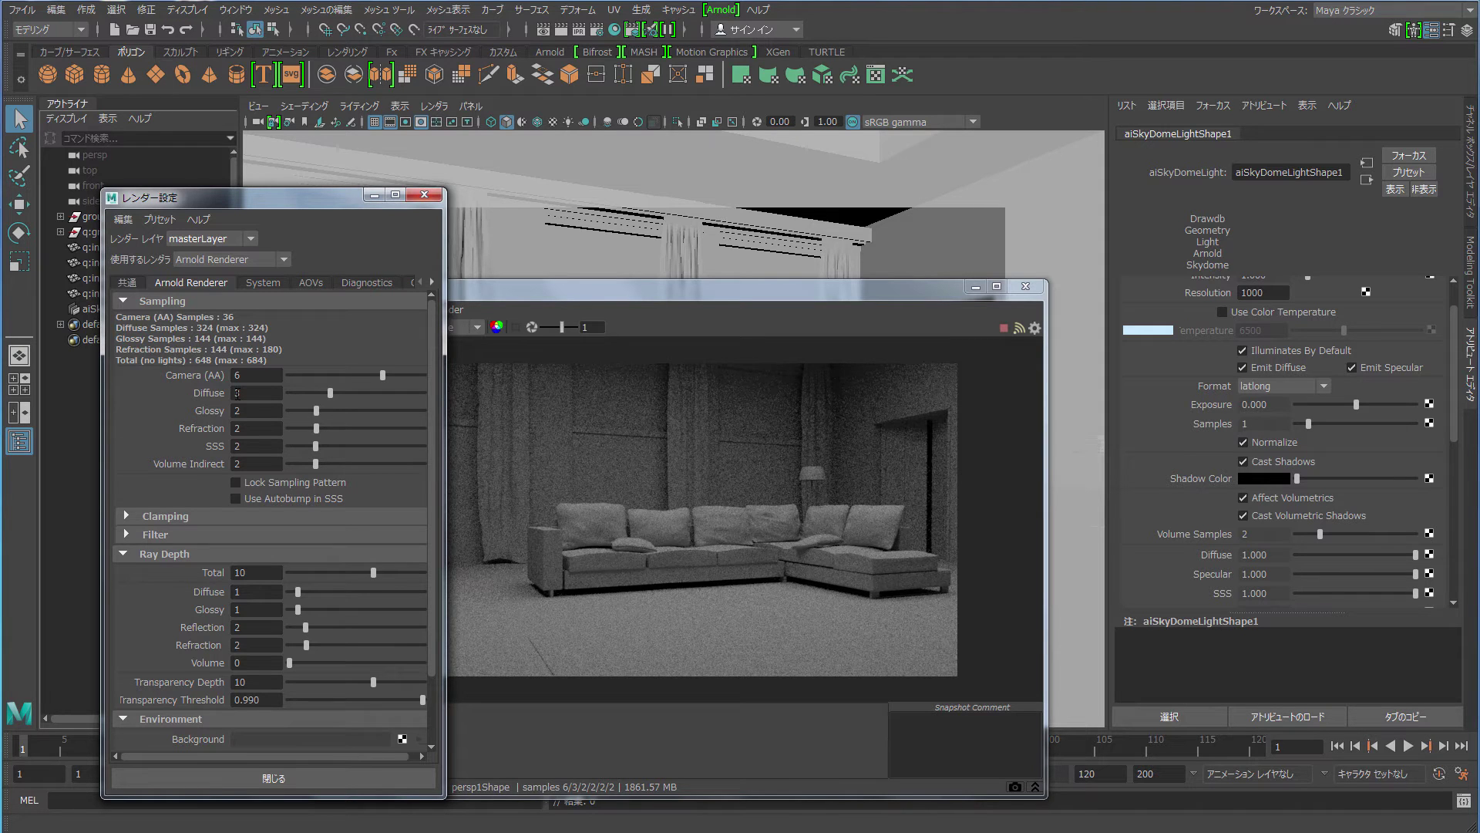
pyautogui.click(306, 591)
# - Lower Ray Depth Diffuse back to 1 and Diffuse samples back to 2
pyautogui.moveTo(306, 591); pyautogui.dragTo(298, 592)
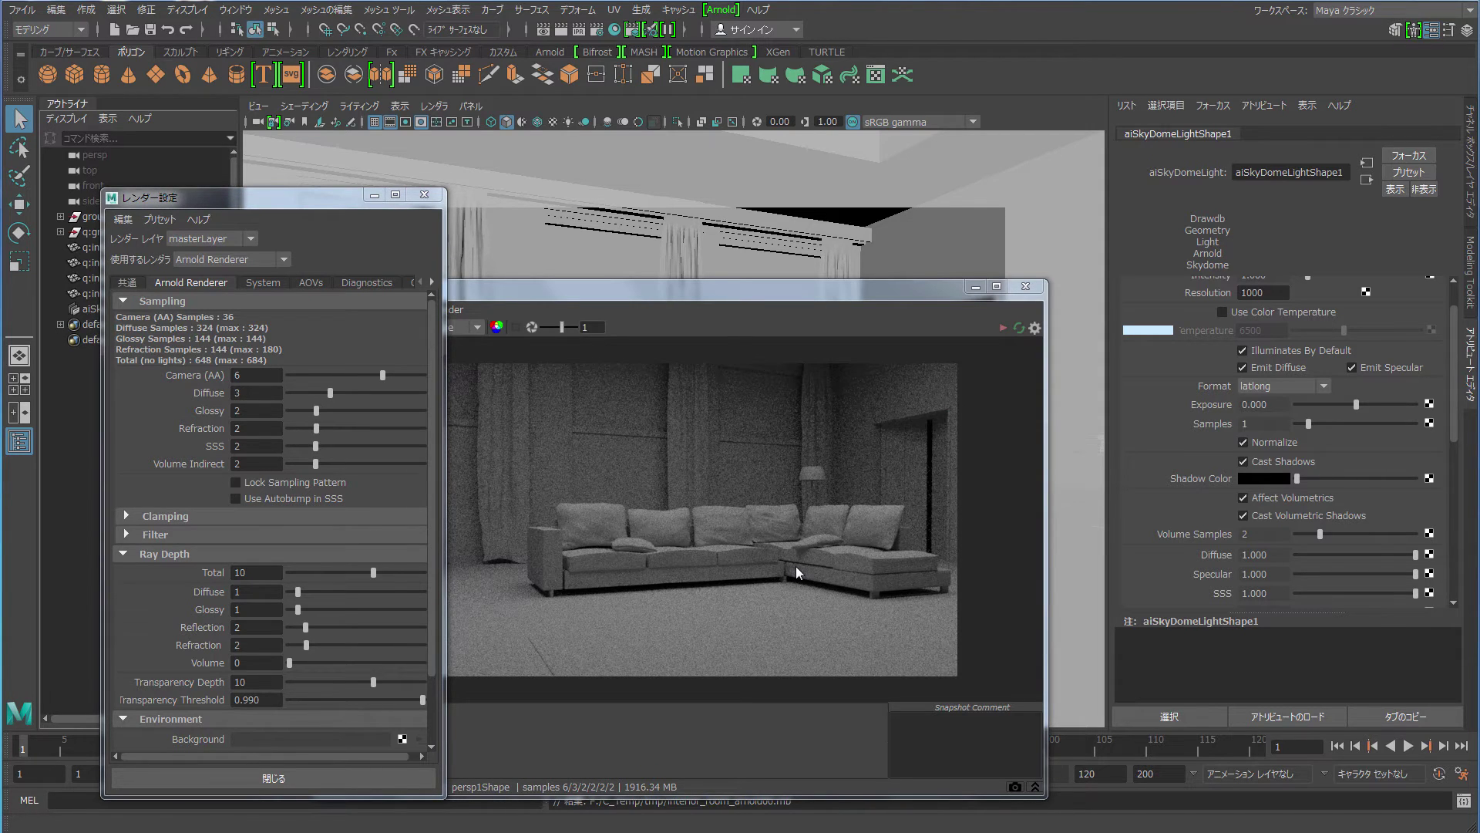
pyautogui.moveTo(330, 394); pyautogui.dragTo(319, 392)
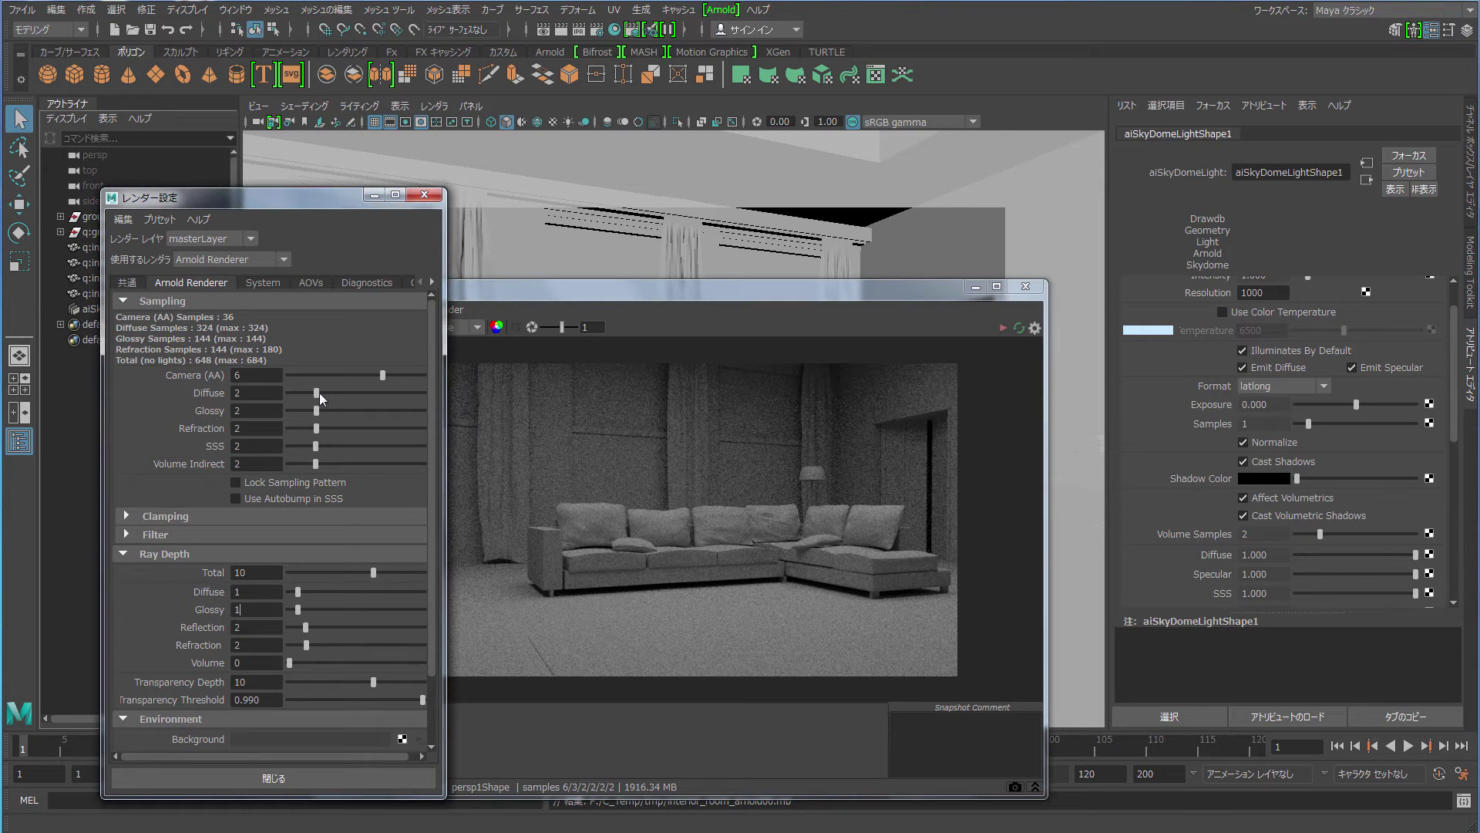
pyautogui.scroll(2, 1177, 402)
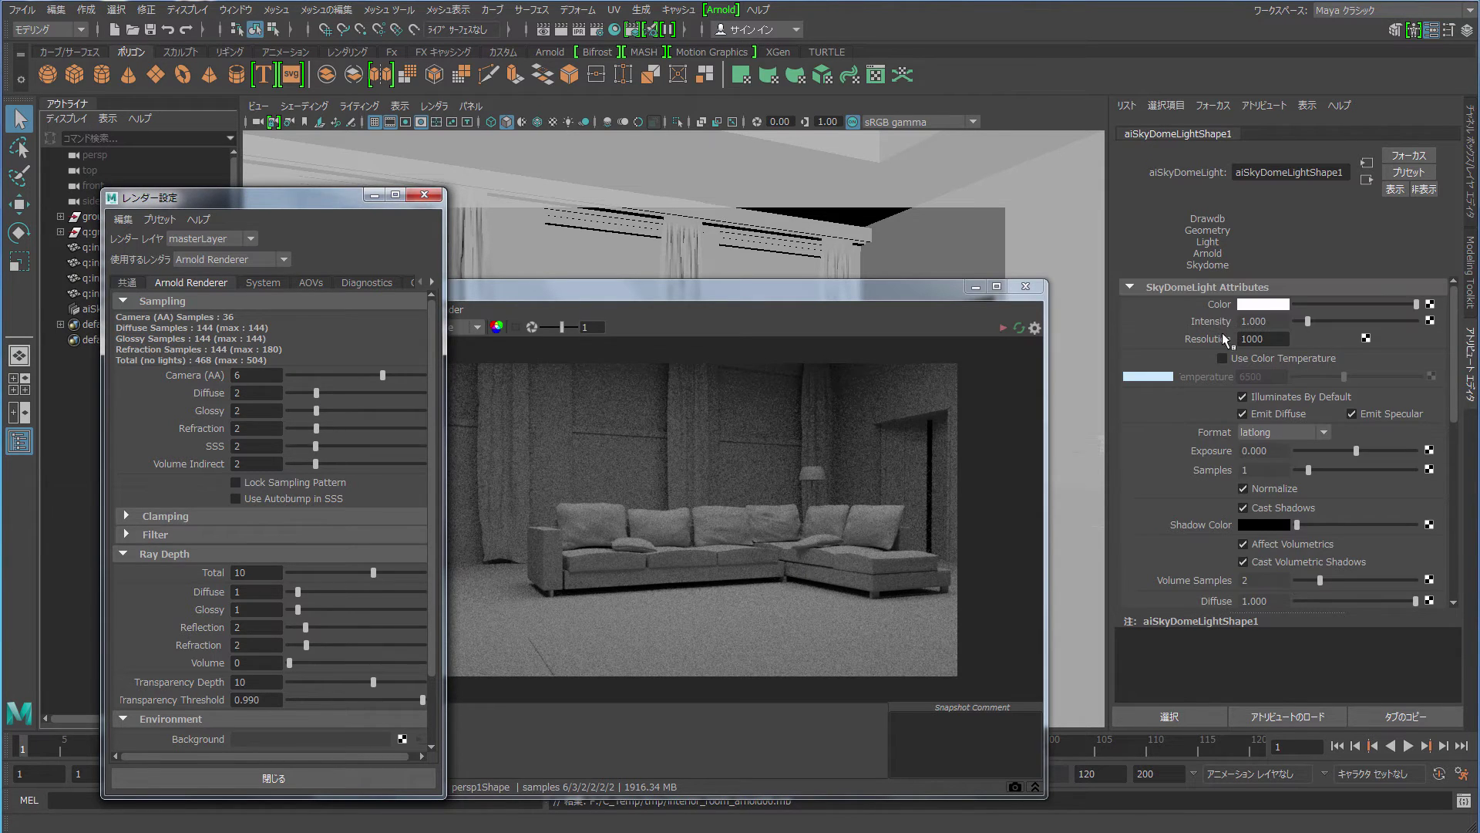
# - Map a Barce_Rooftop_C_3k.hdr file texture, filter off, to the skydome Color, then re-render
pyautogui.click(1430, 305)
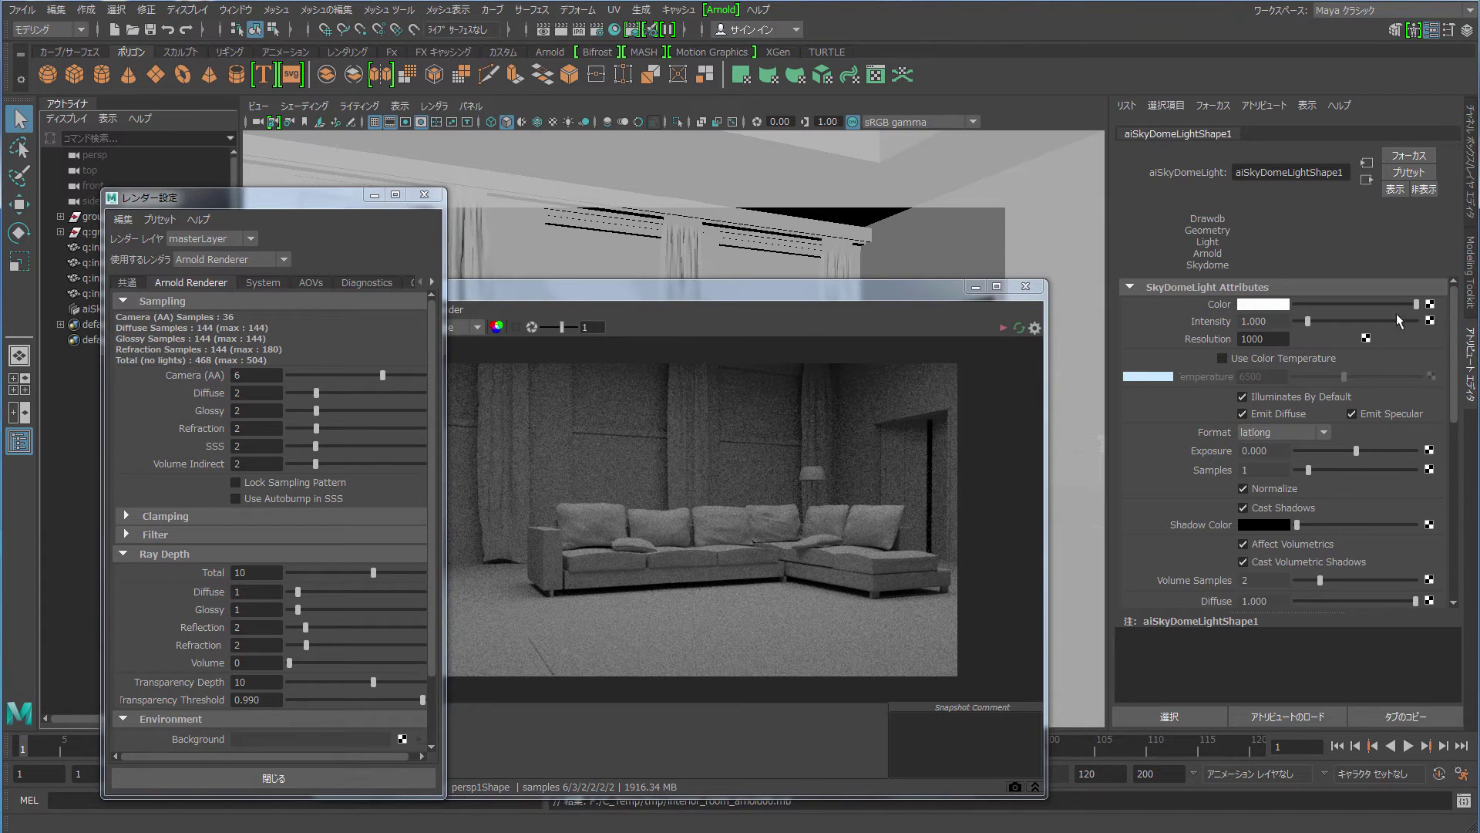
pyautogui.click(656, 414)
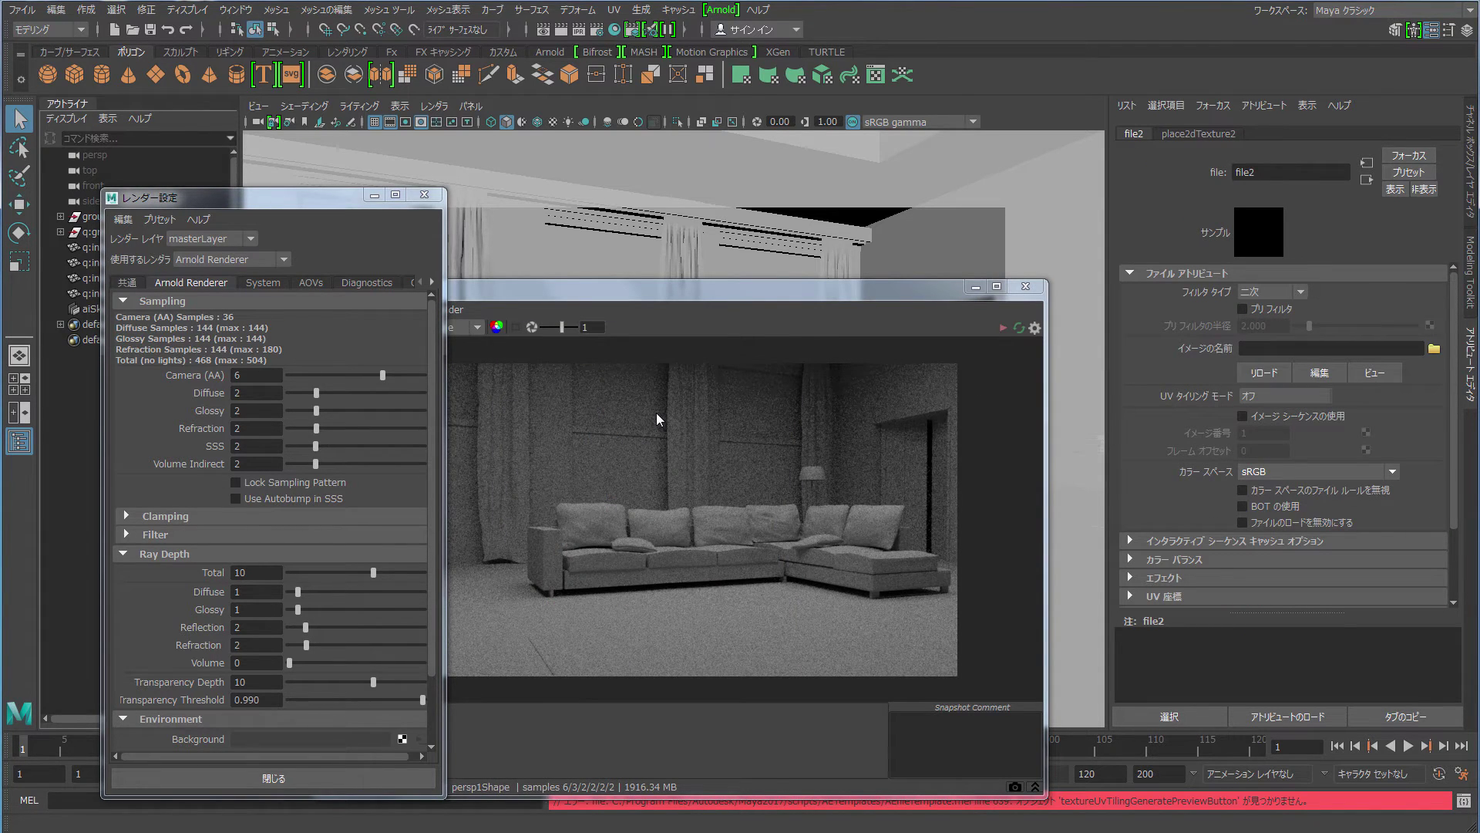
pyautogui.click(1434, 348)
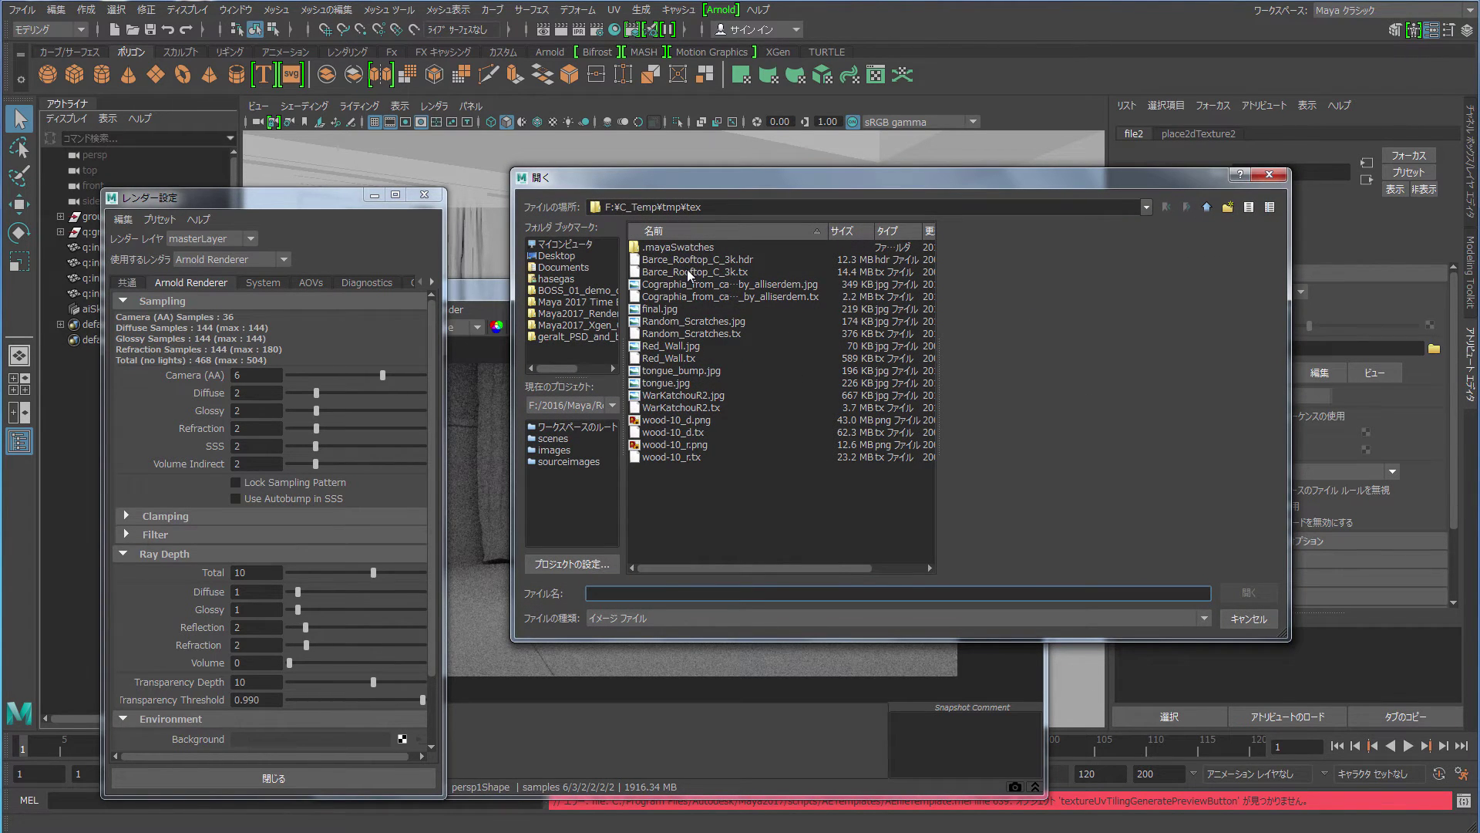
pyautogui.click(1249, 618)
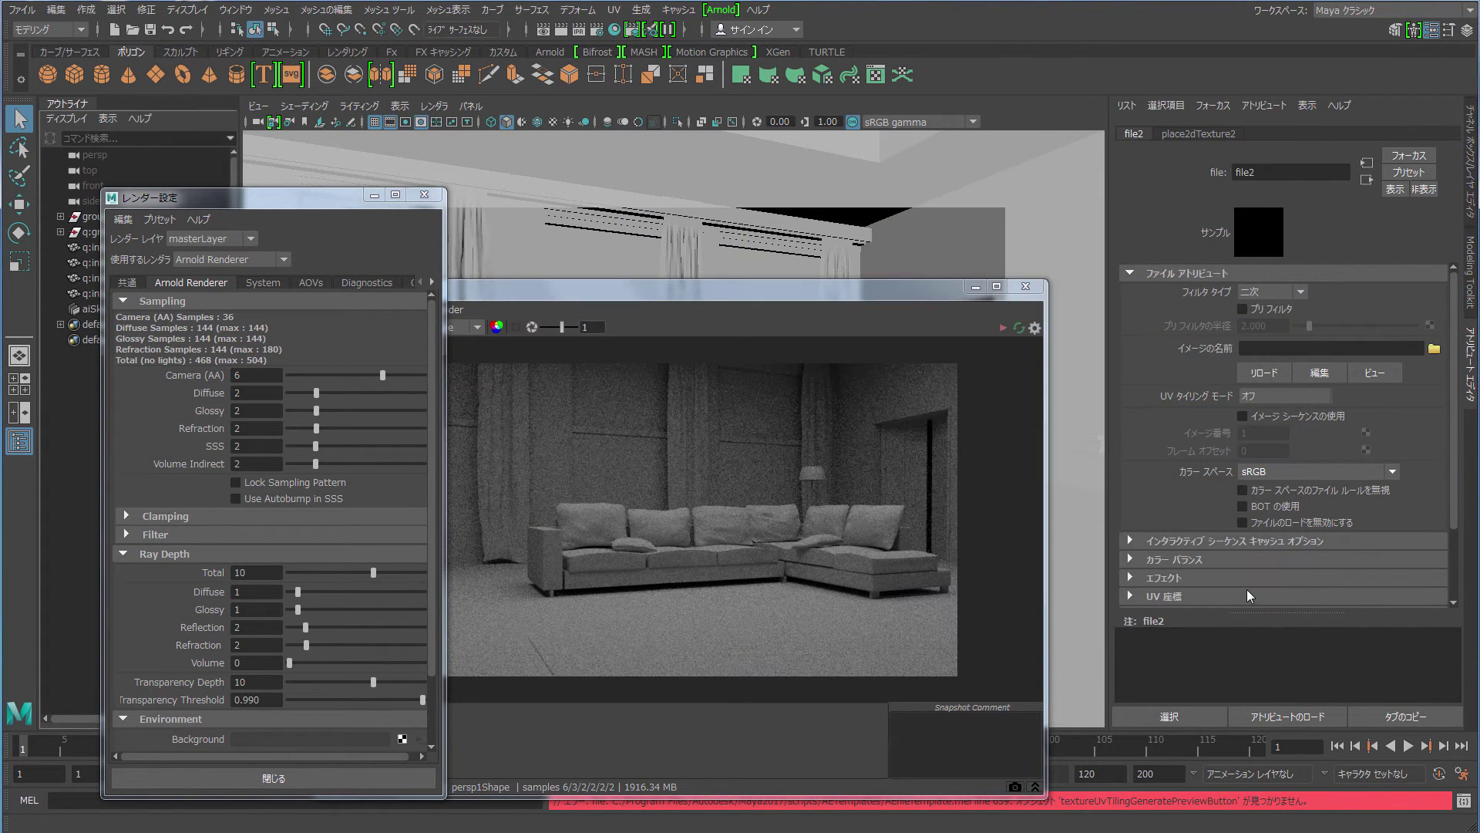
pyautogui.click(1257, 292)
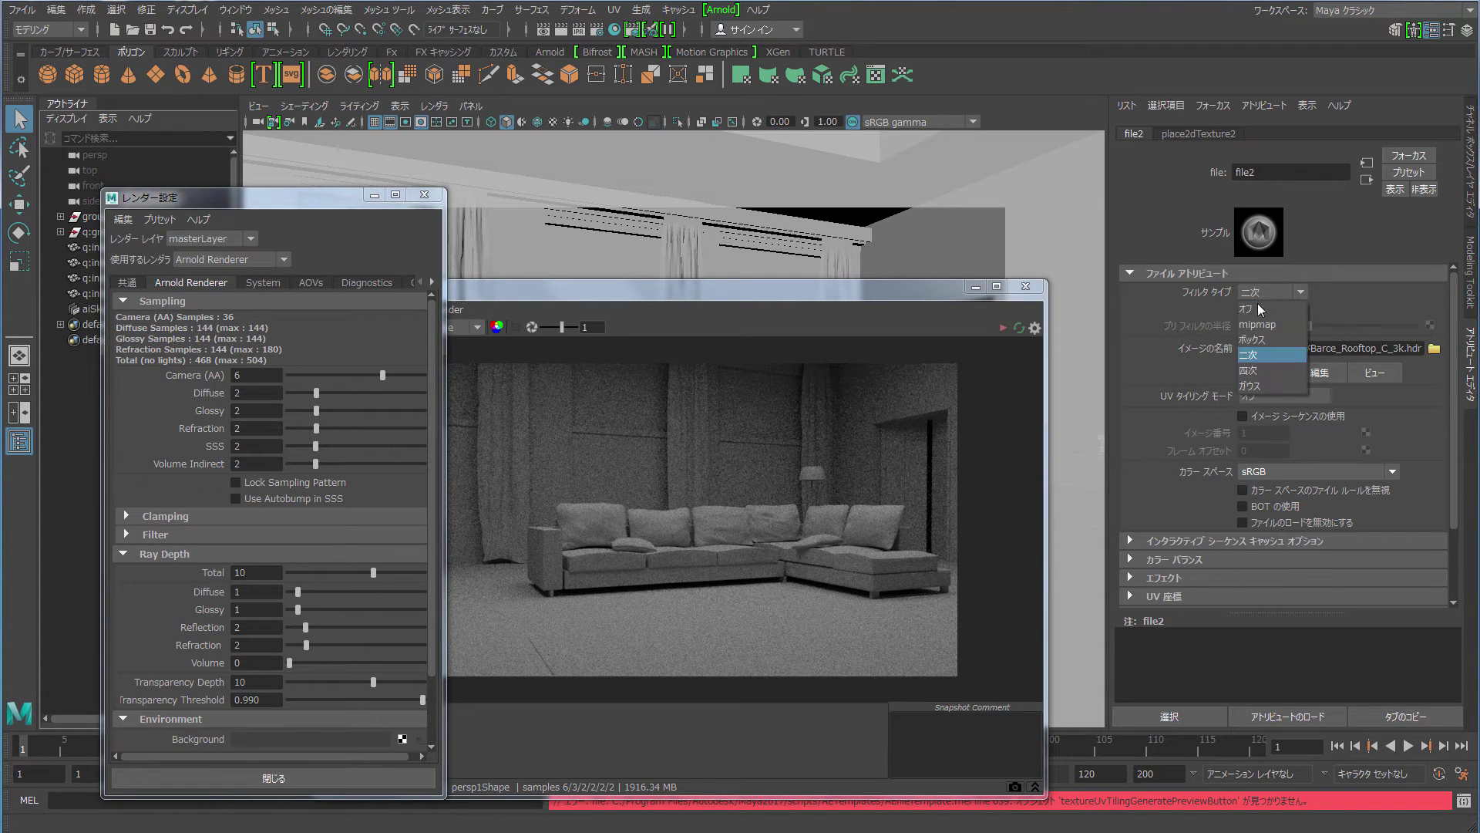
pyautogui.click(1000, 330)
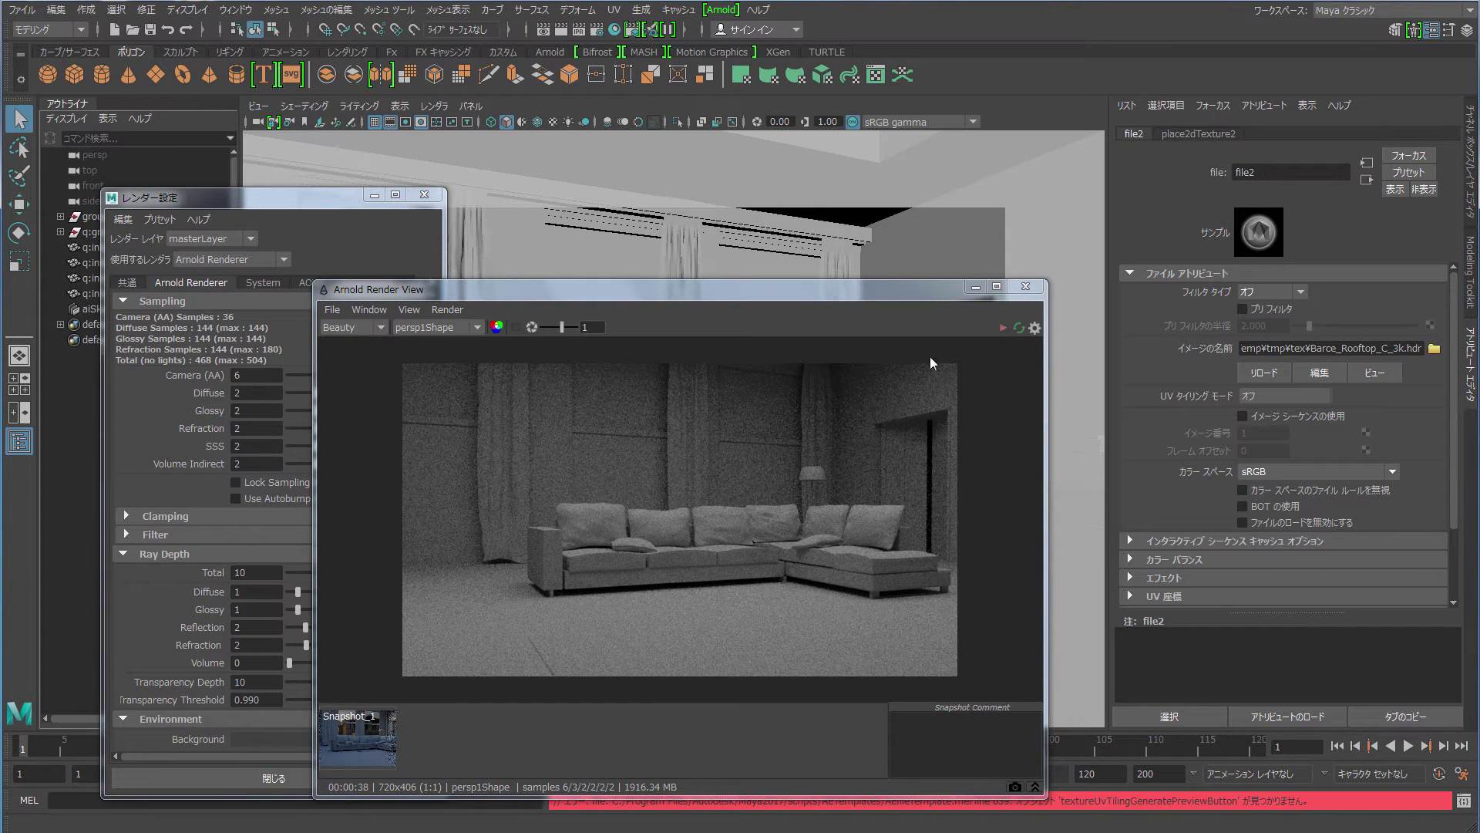
pyautogui.click(997, 329)
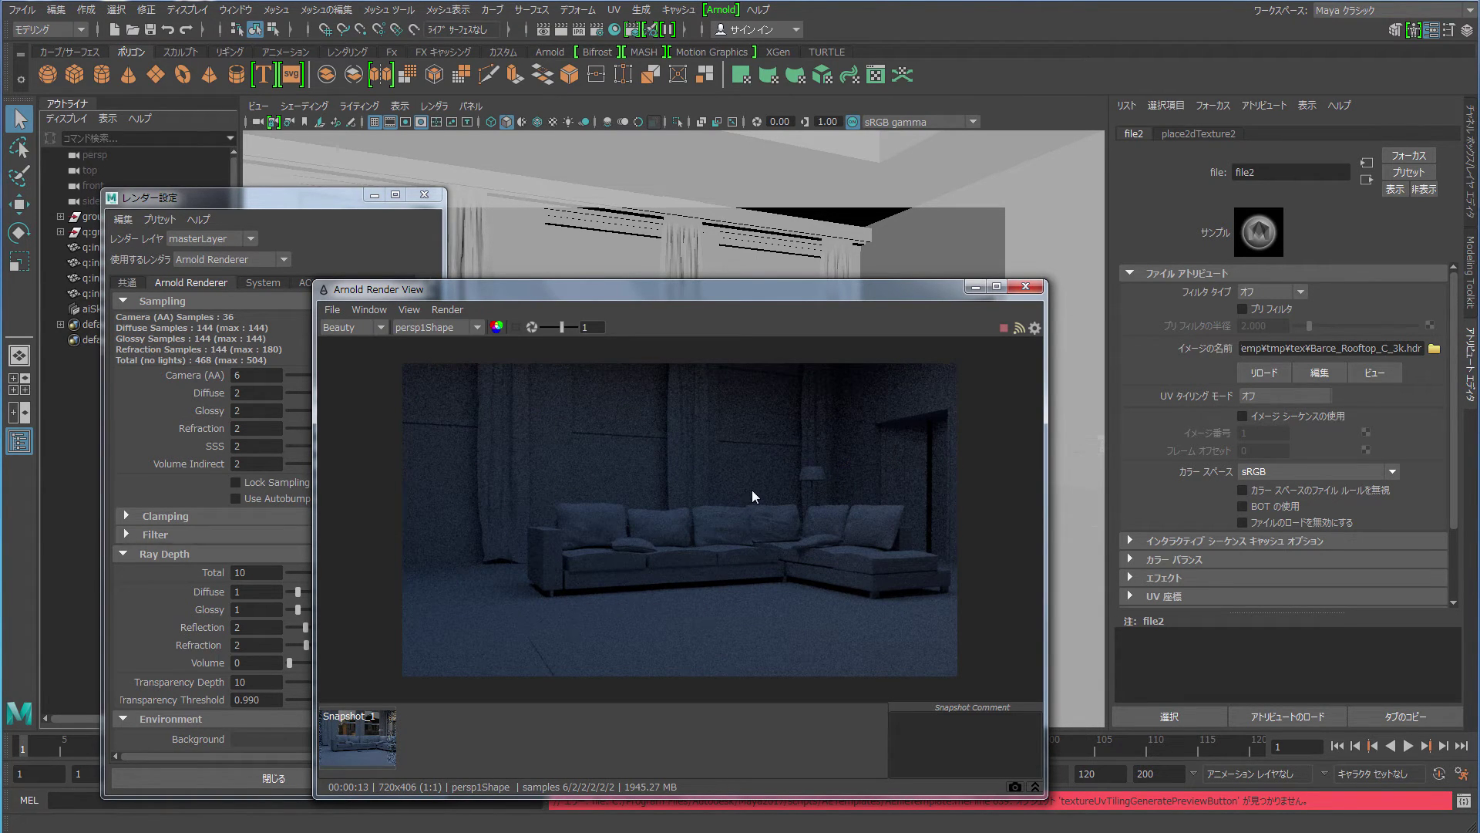
# - Set the skydome light's Exposure to 2 and refresh the render
pyautogui.click(1367, 179)
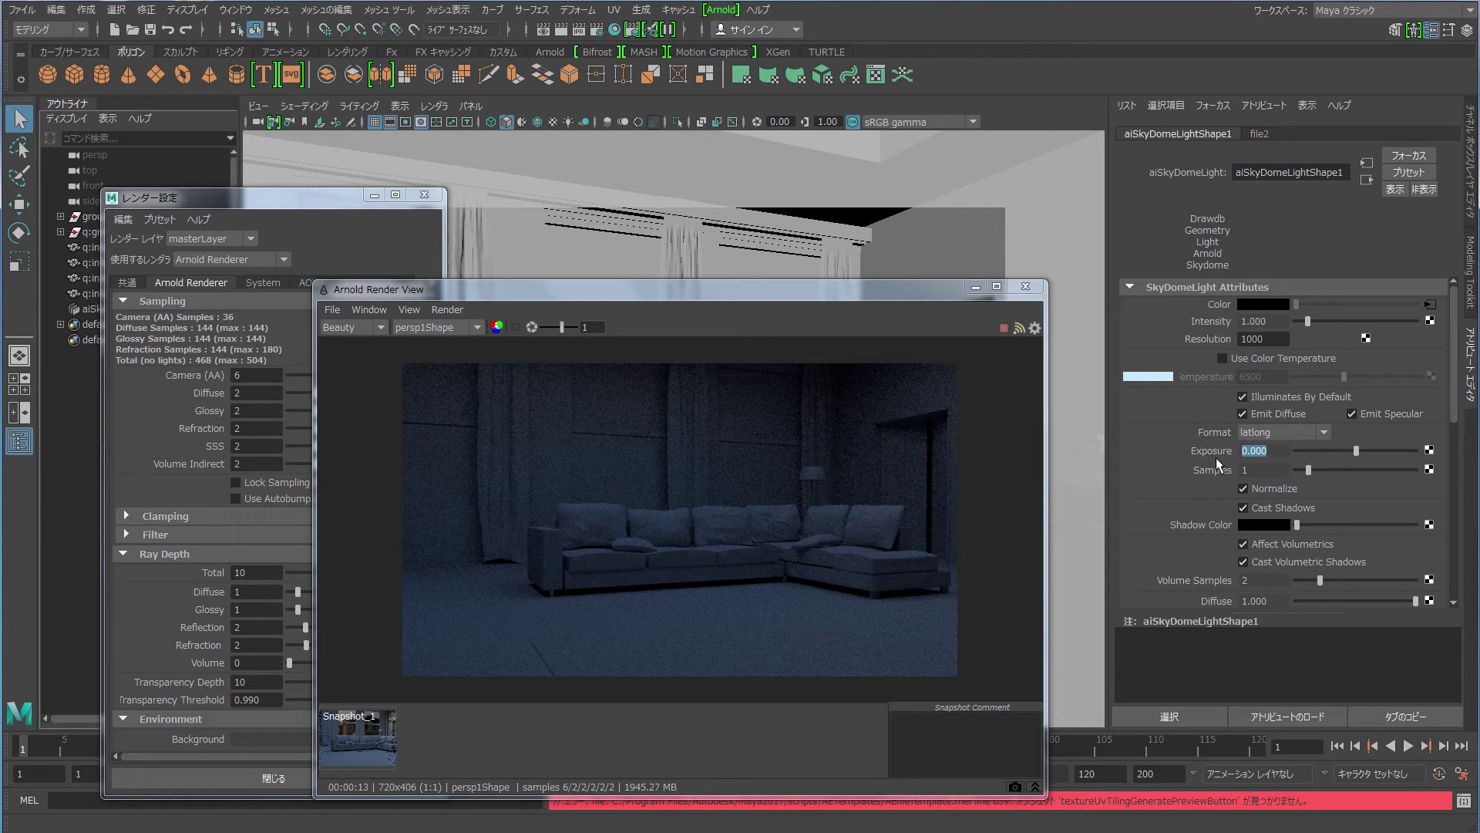
pyautogui.write('2')
pyautogui.click(1003, 329)
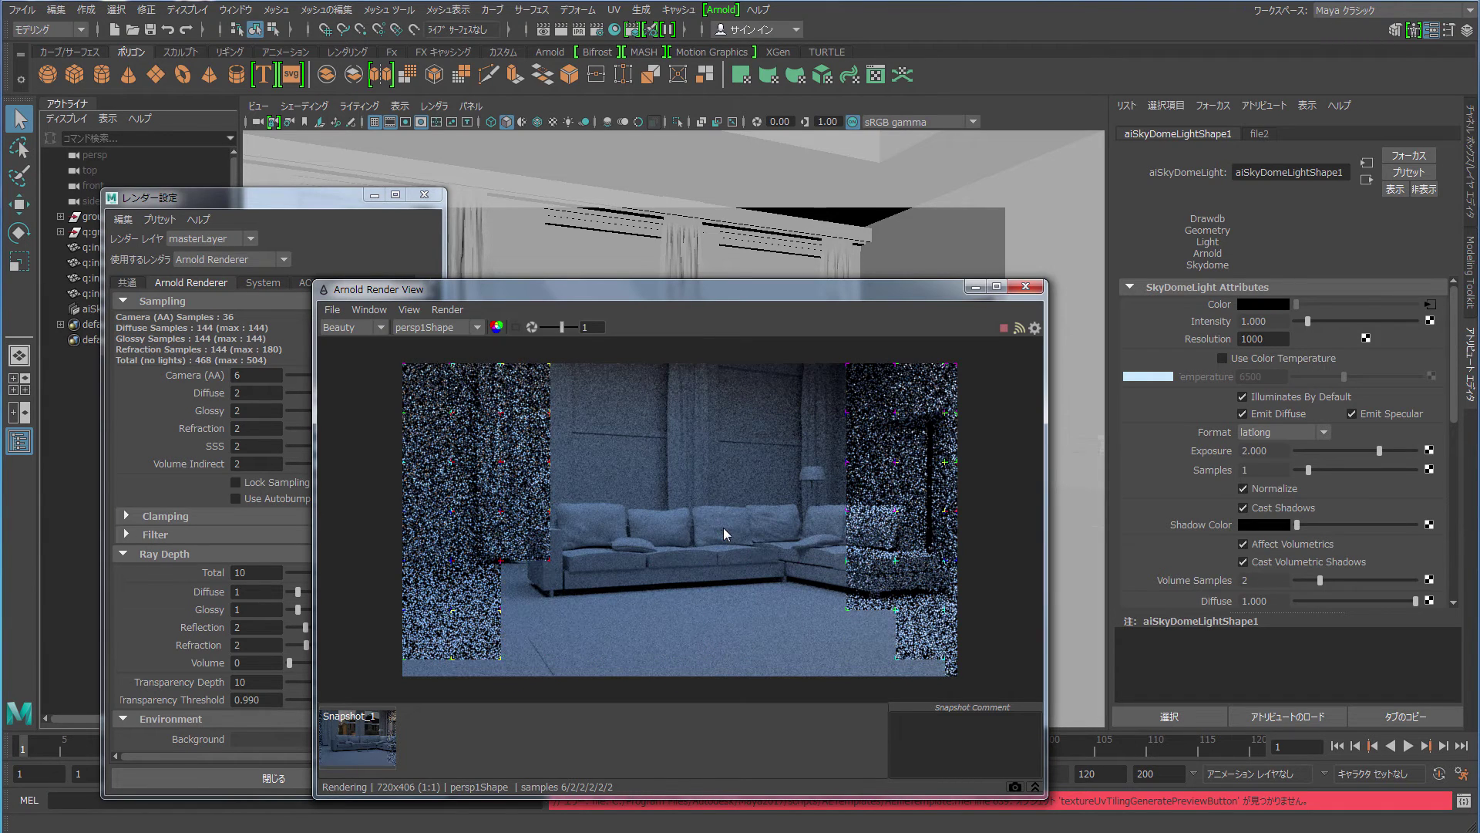
# - Set the skydome Resolution to 3000 and enable Use Color Temperature
pyautogui.click(1270, 339)
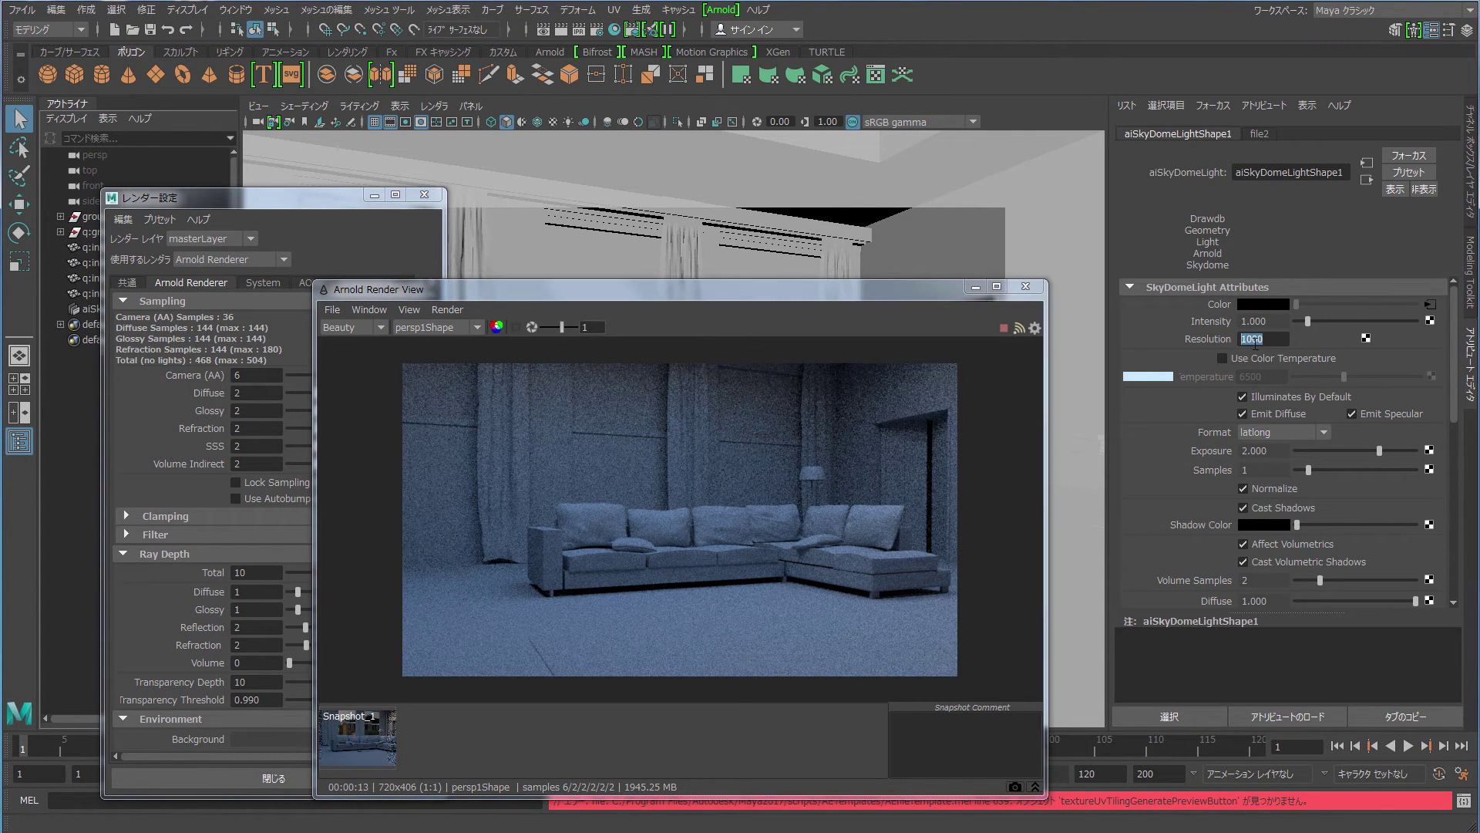
pyautogui.write('3000')
pyautogui.click(1009, 330)
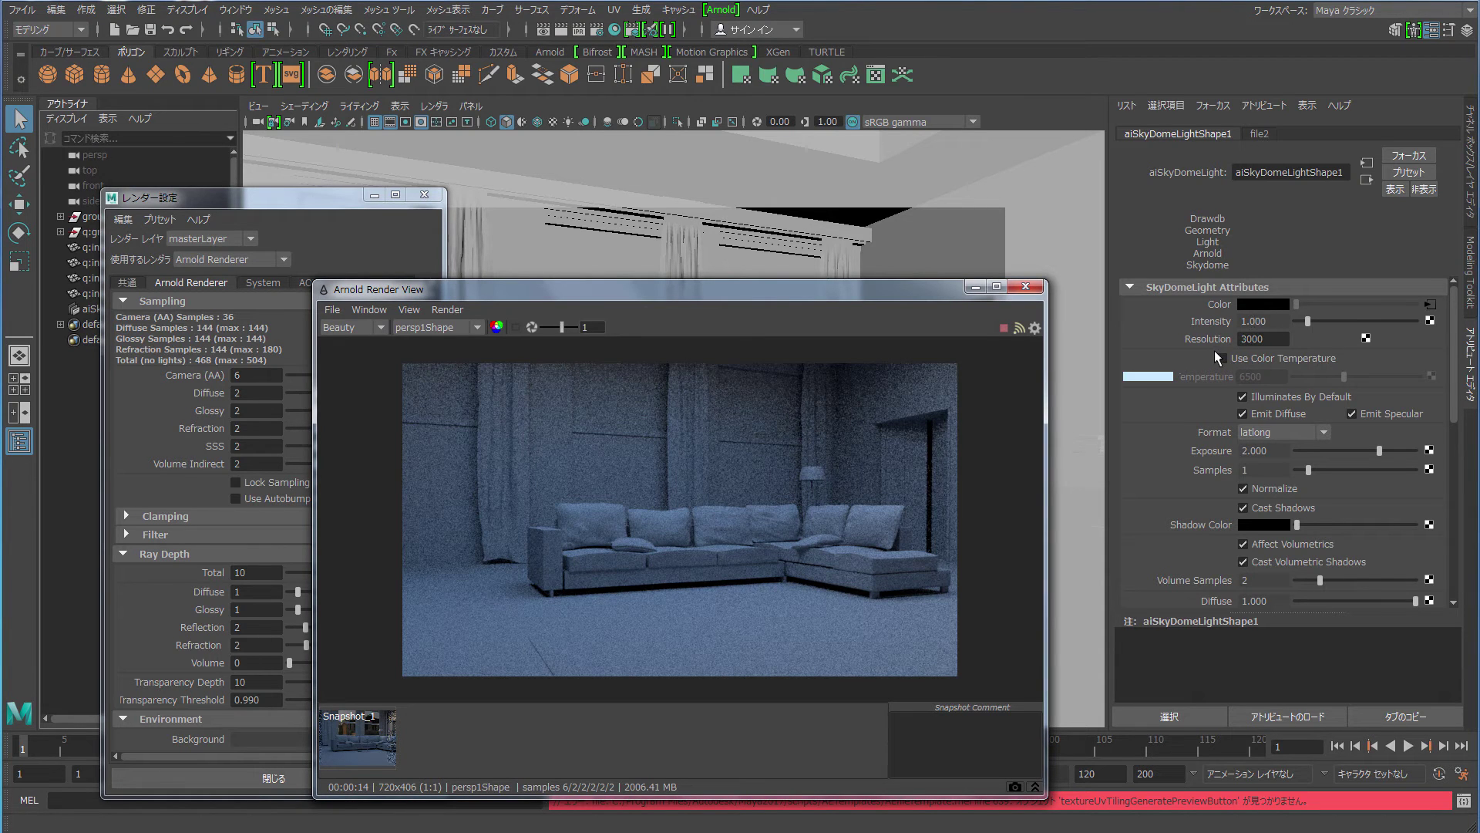
pyautogui.click(1222, 358)
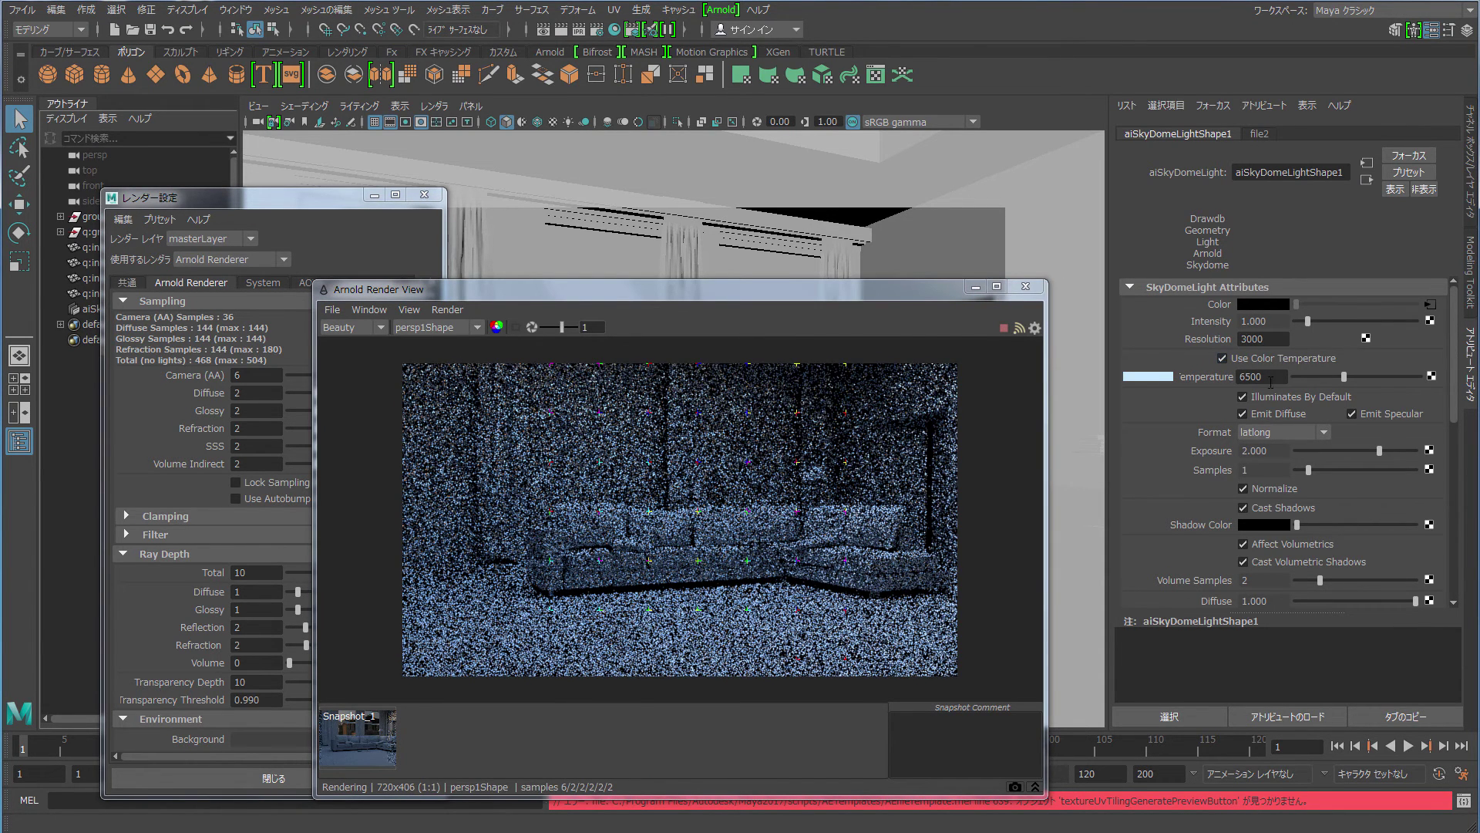
# - Break the skydome's Color connection and test colour temperatures 2043 and 12043
pyautogui.rightClick(1226, 304)
pyautogui.click(1246, 336)
pyautogui.moveTo(1296, 377); pyautogui.dragTo(1309, 377)
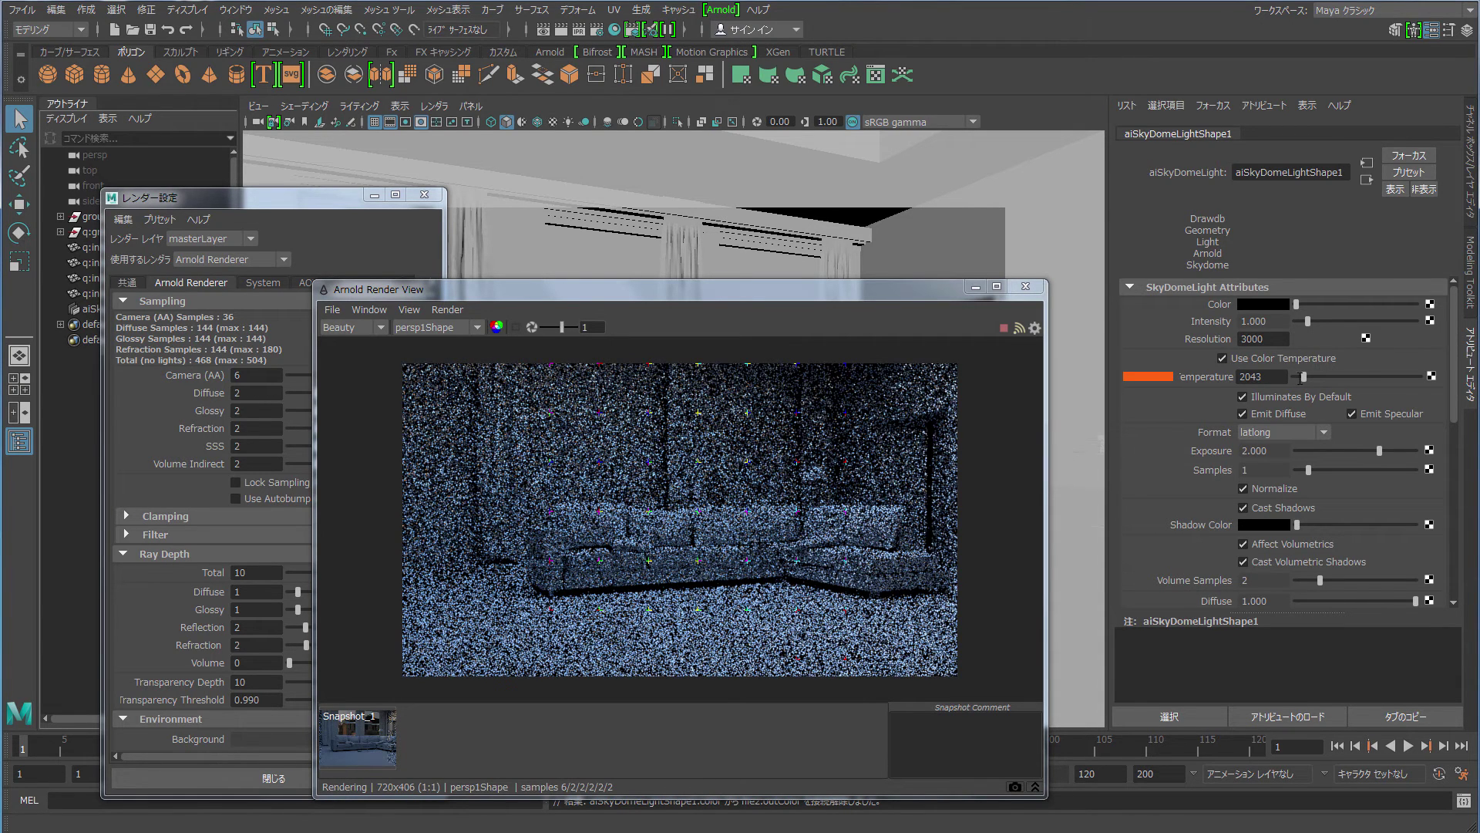
pyautogui.click(1390, 377)
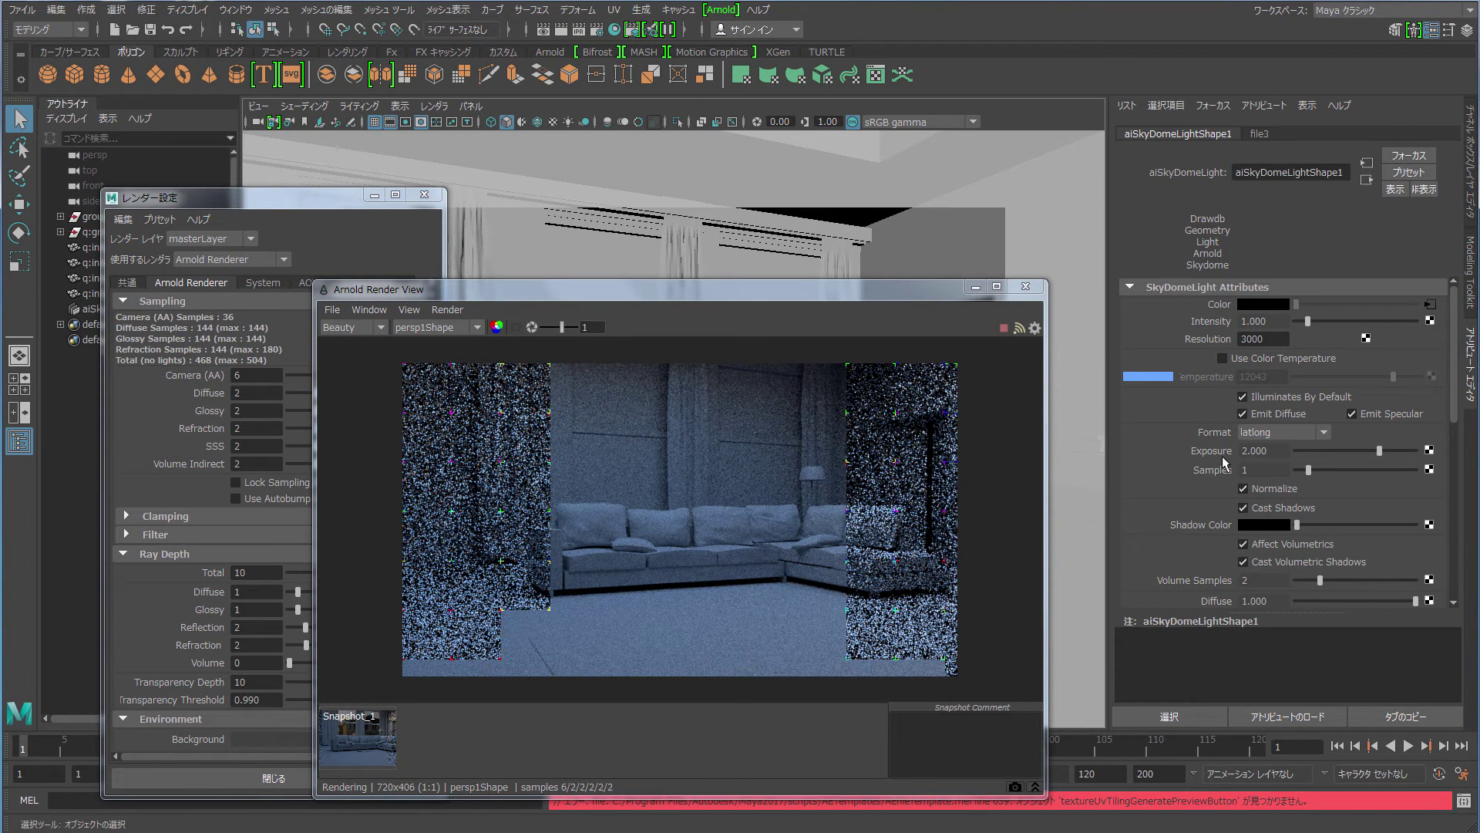
# - Hide windowGlass1 and windowGlass2, then re-render showing dark window openings
pyautogui.click(938, 549)
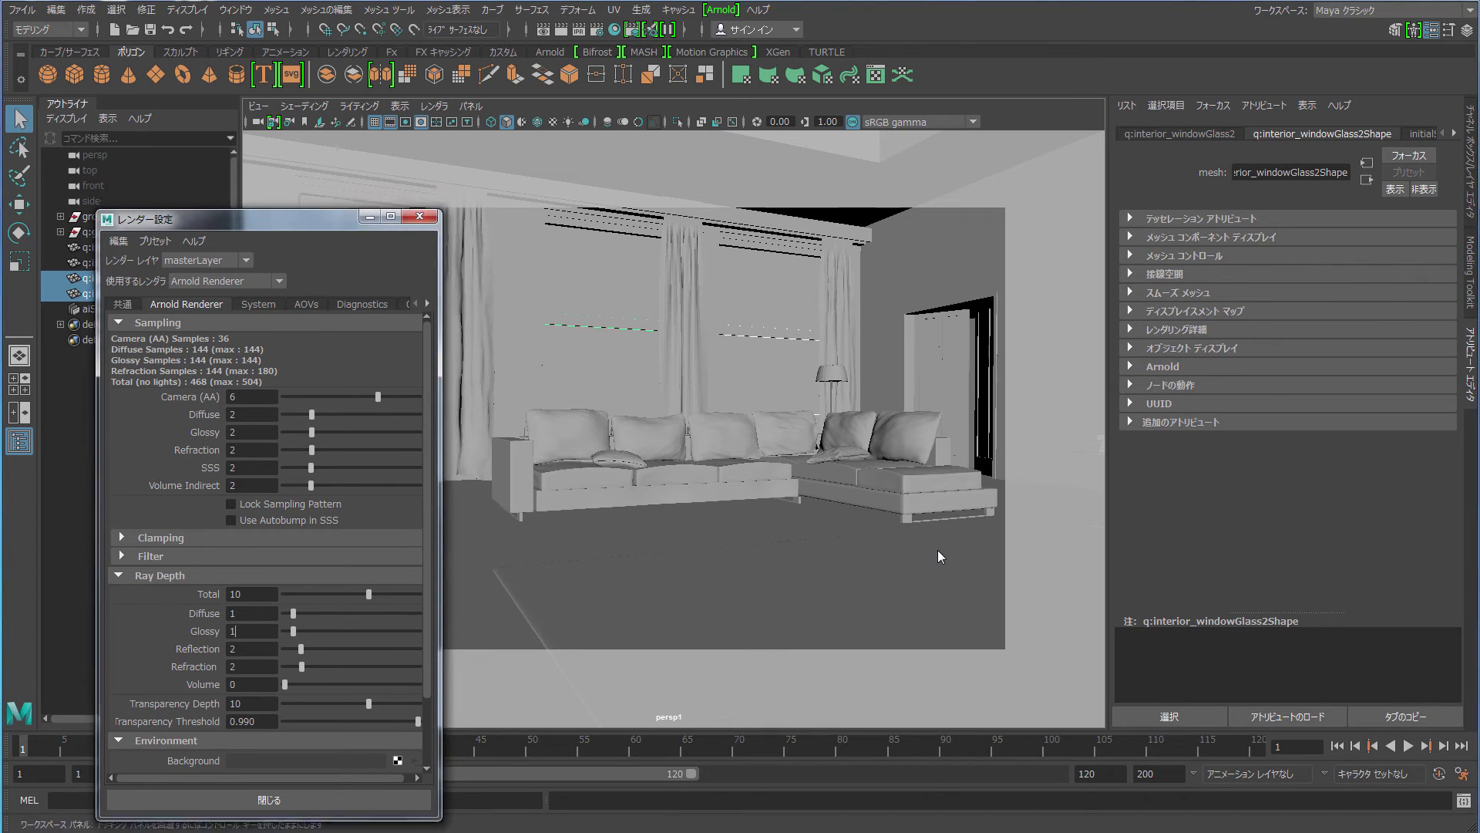
pyautogui.moveTo(231, 198); pyautogui.dragTo(202, 293)
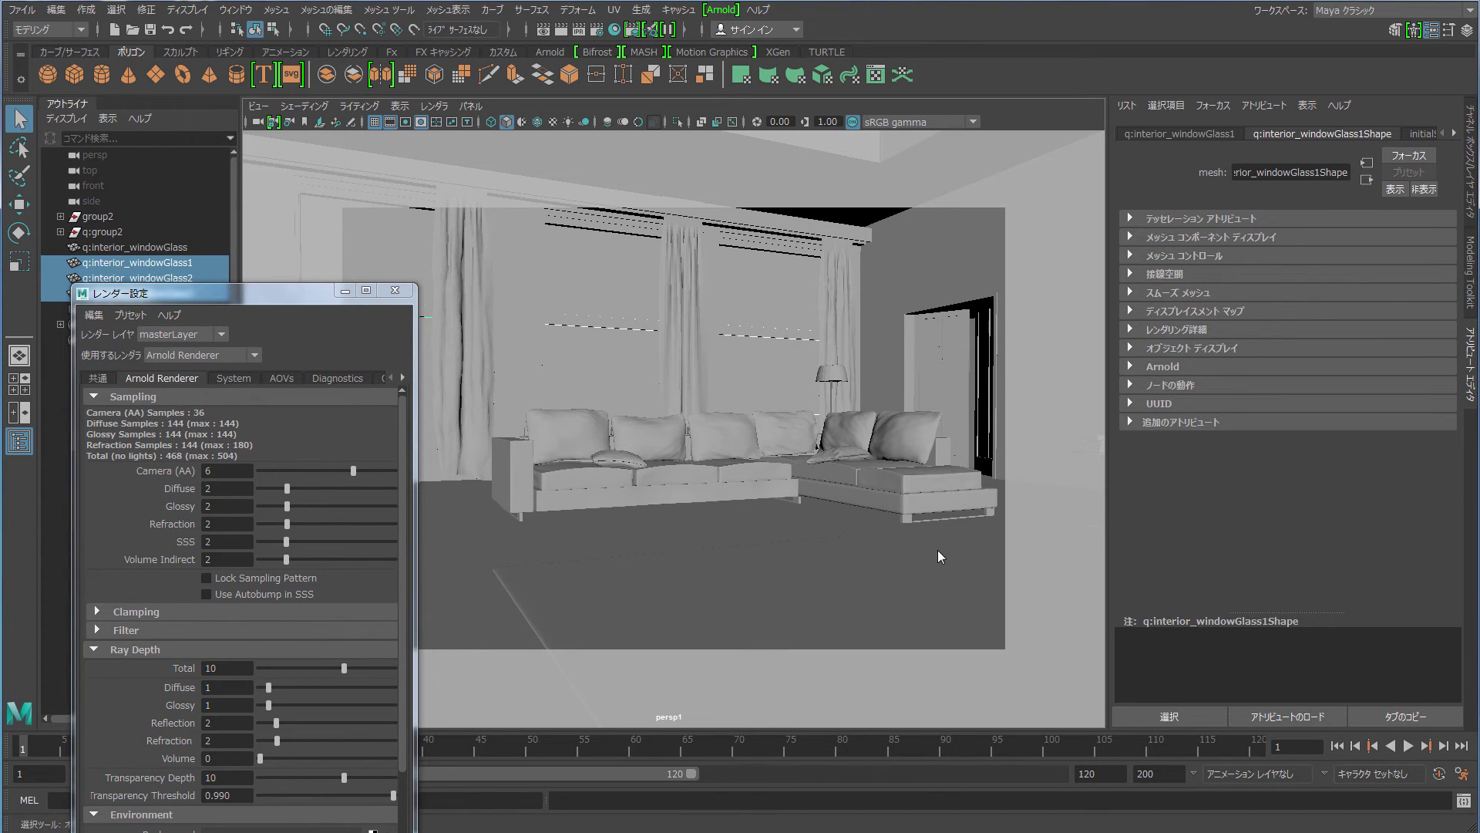
pyautogui.press('h')
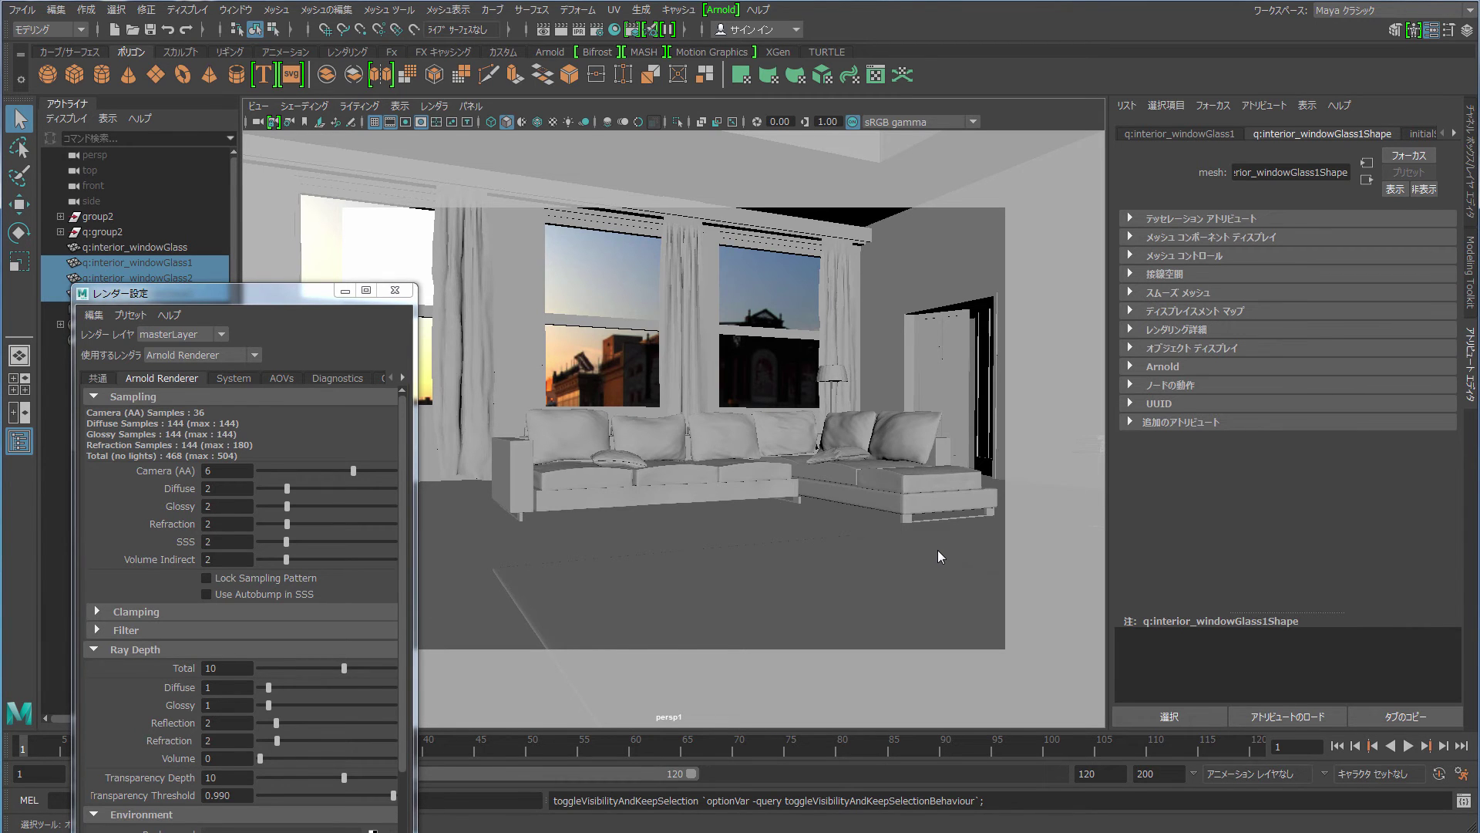
pyautogui.hotkey('ctrl', 'r')
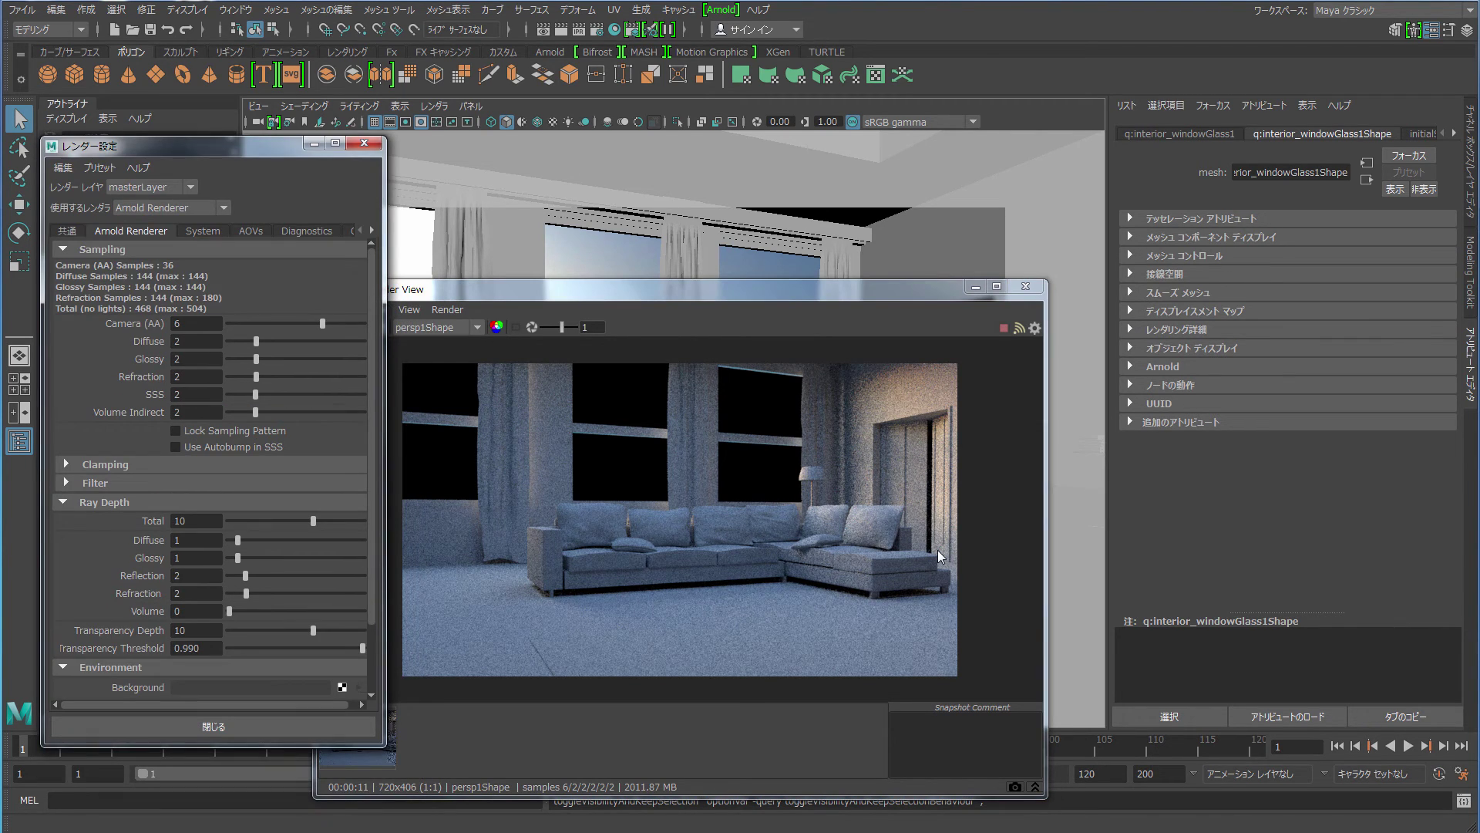
# - Create an aiSky shader as the environment background with Intensity 0.25
pyautogui.scroll(-3, 214, 463)
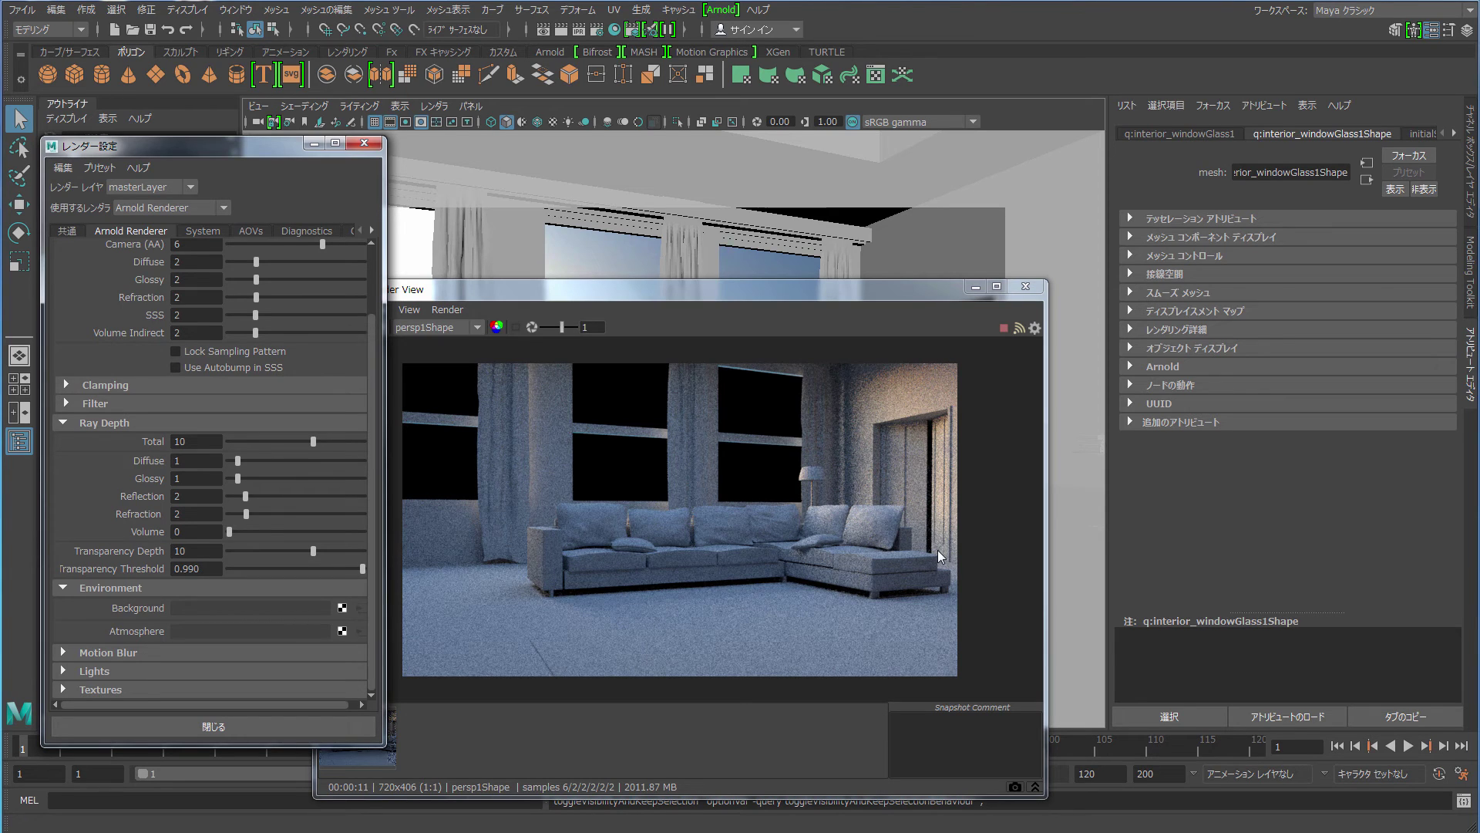
pyautogui.click(342, 608)
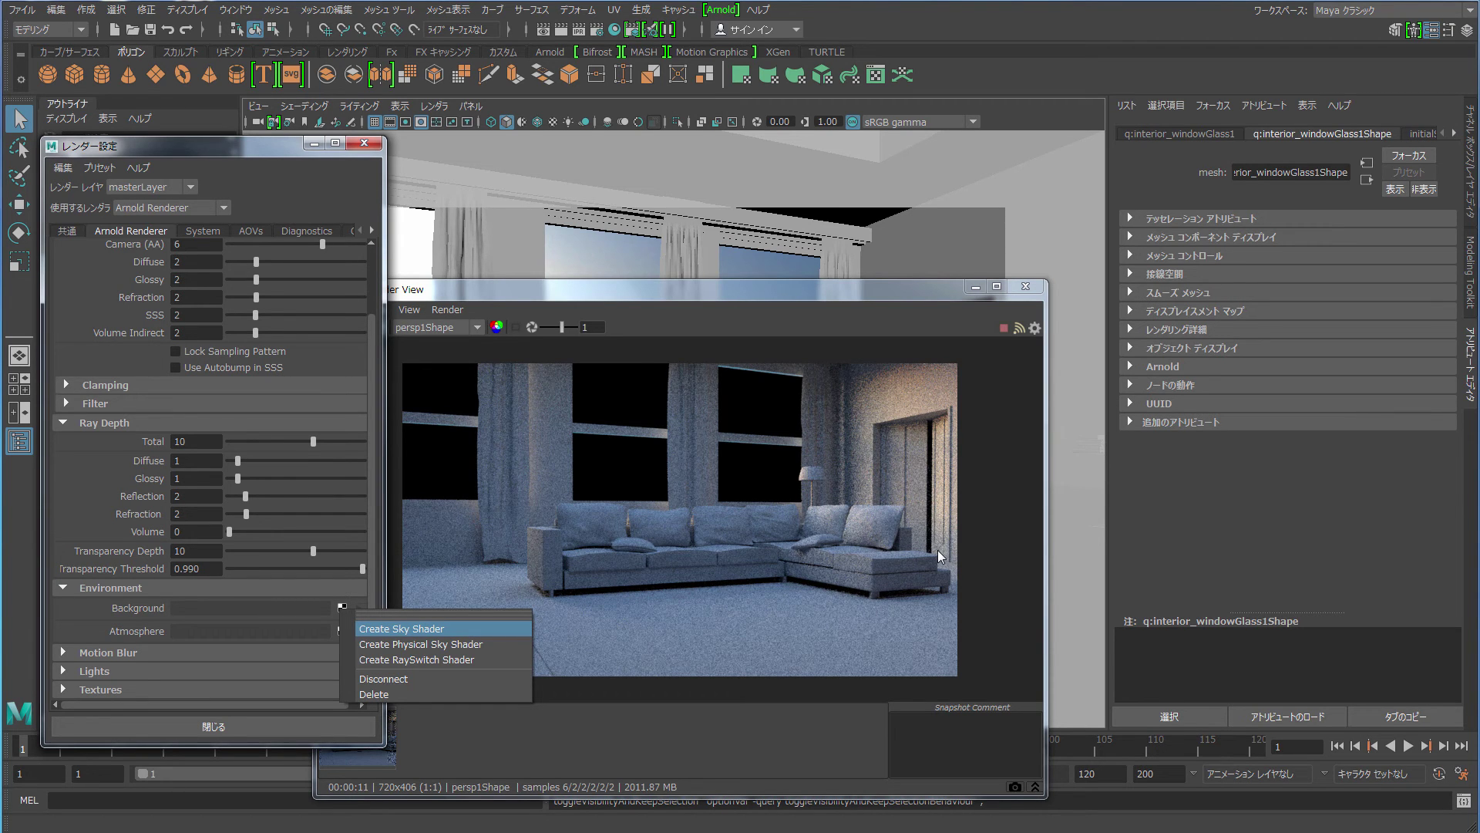
pyautogui.press('Return')
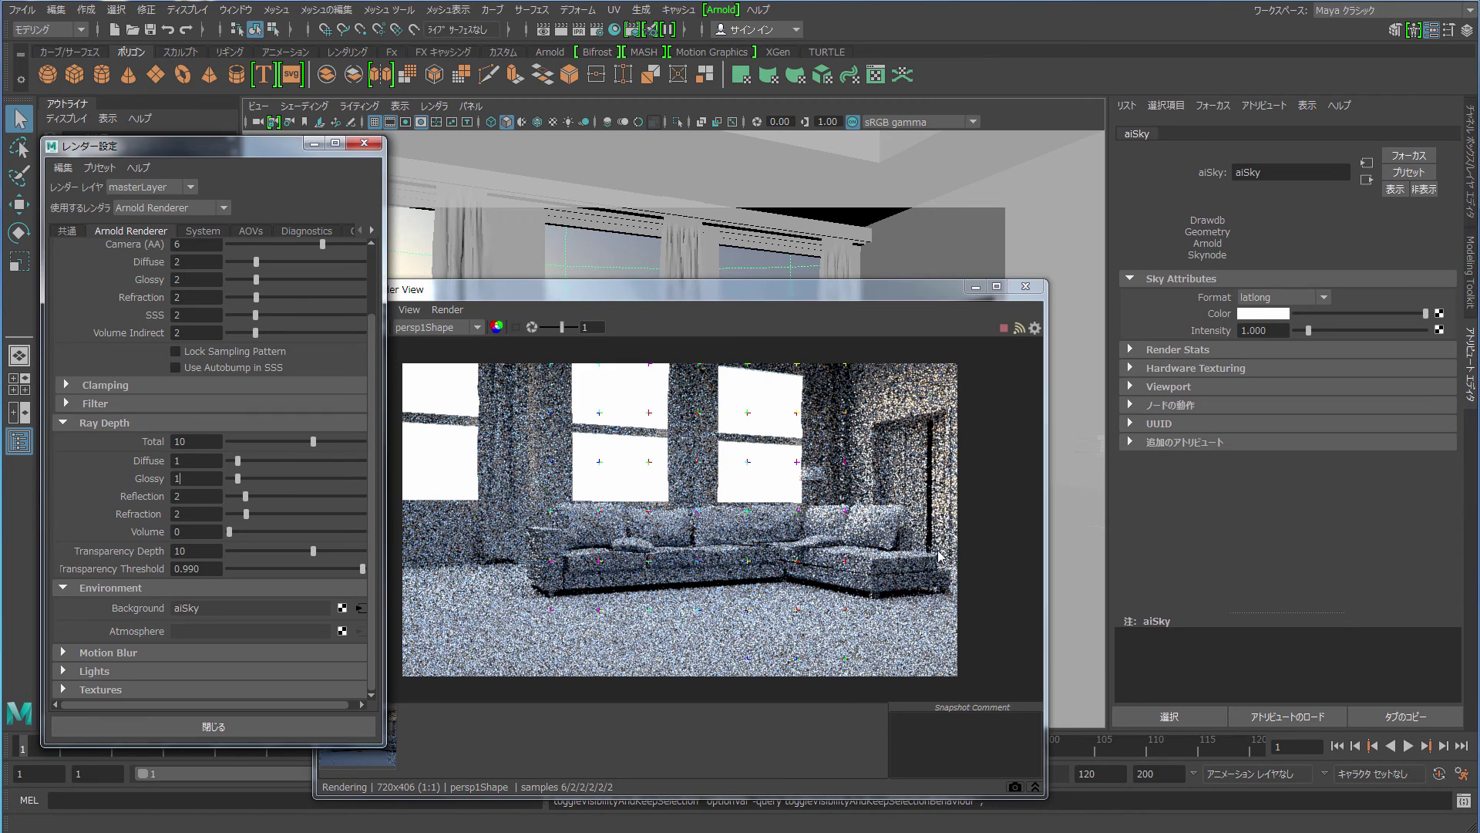
pyautogui.press('Return')
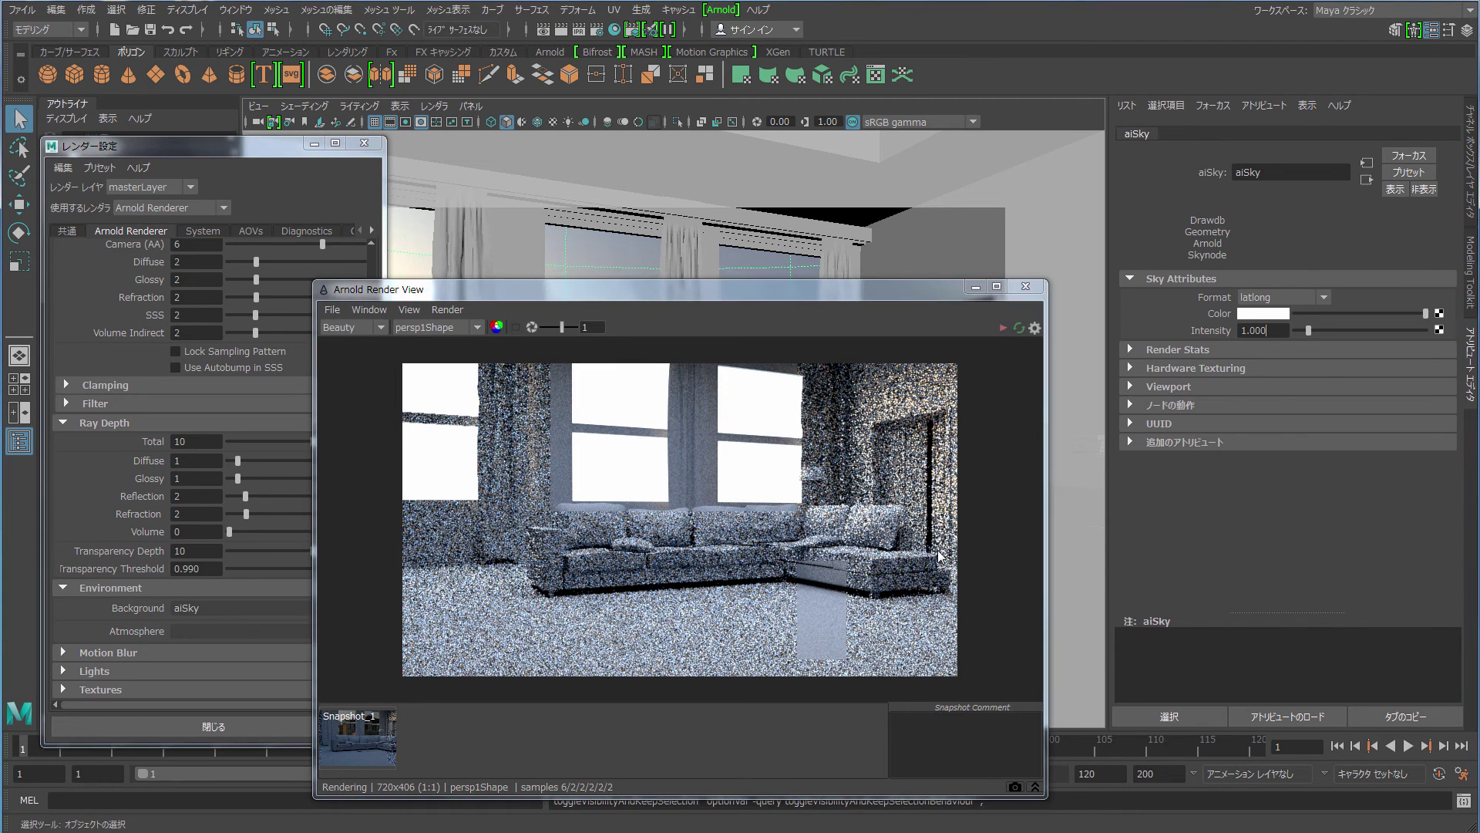
pyautogui.hotkey('ctrl', 'a')
pyautogui.write('0.25')
pyautogui.press('Return')
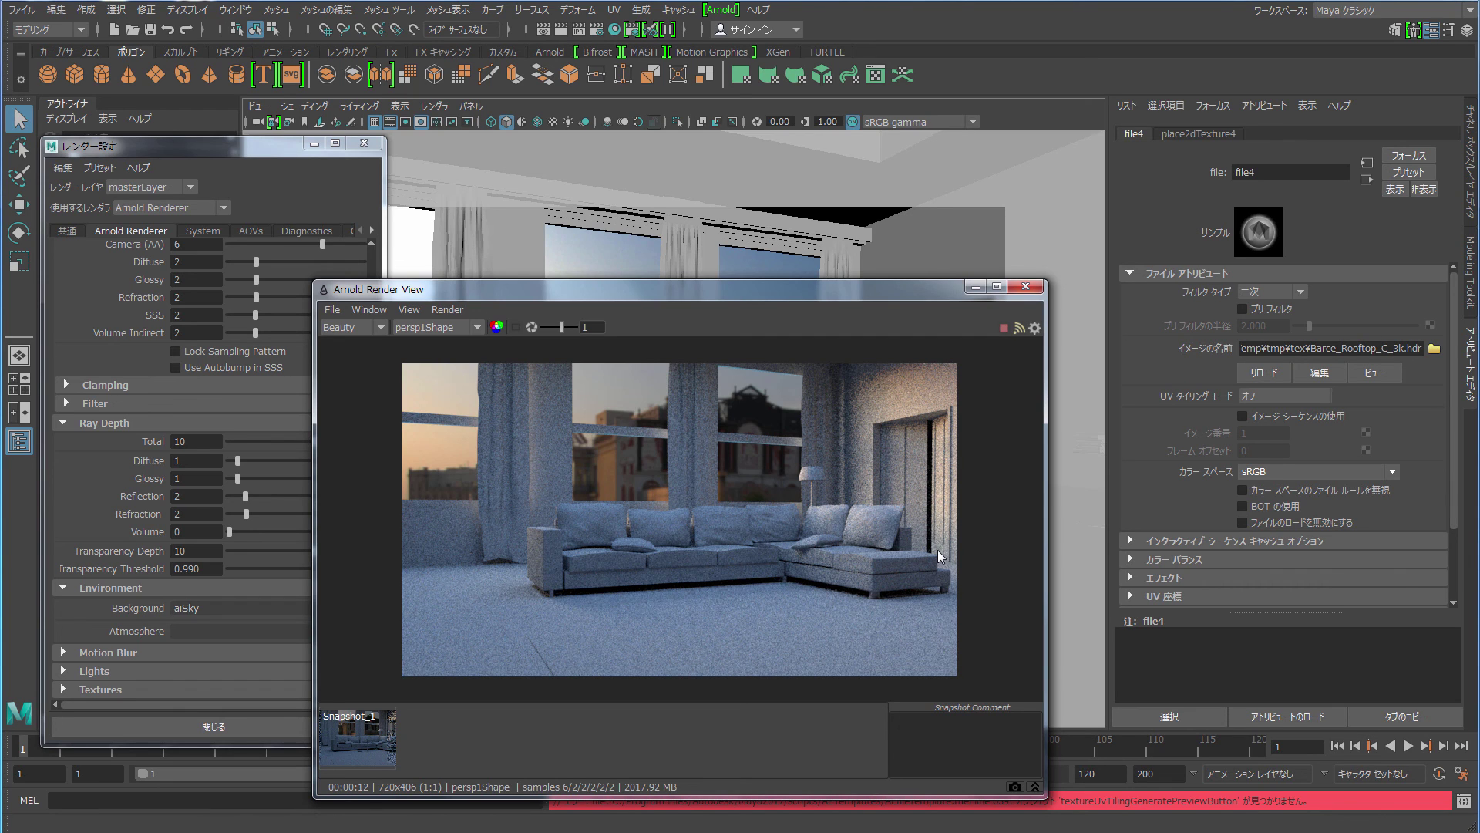
# - Set the file4 sky texture's Color Space to Raw
pyautogui.click(1311, 471)
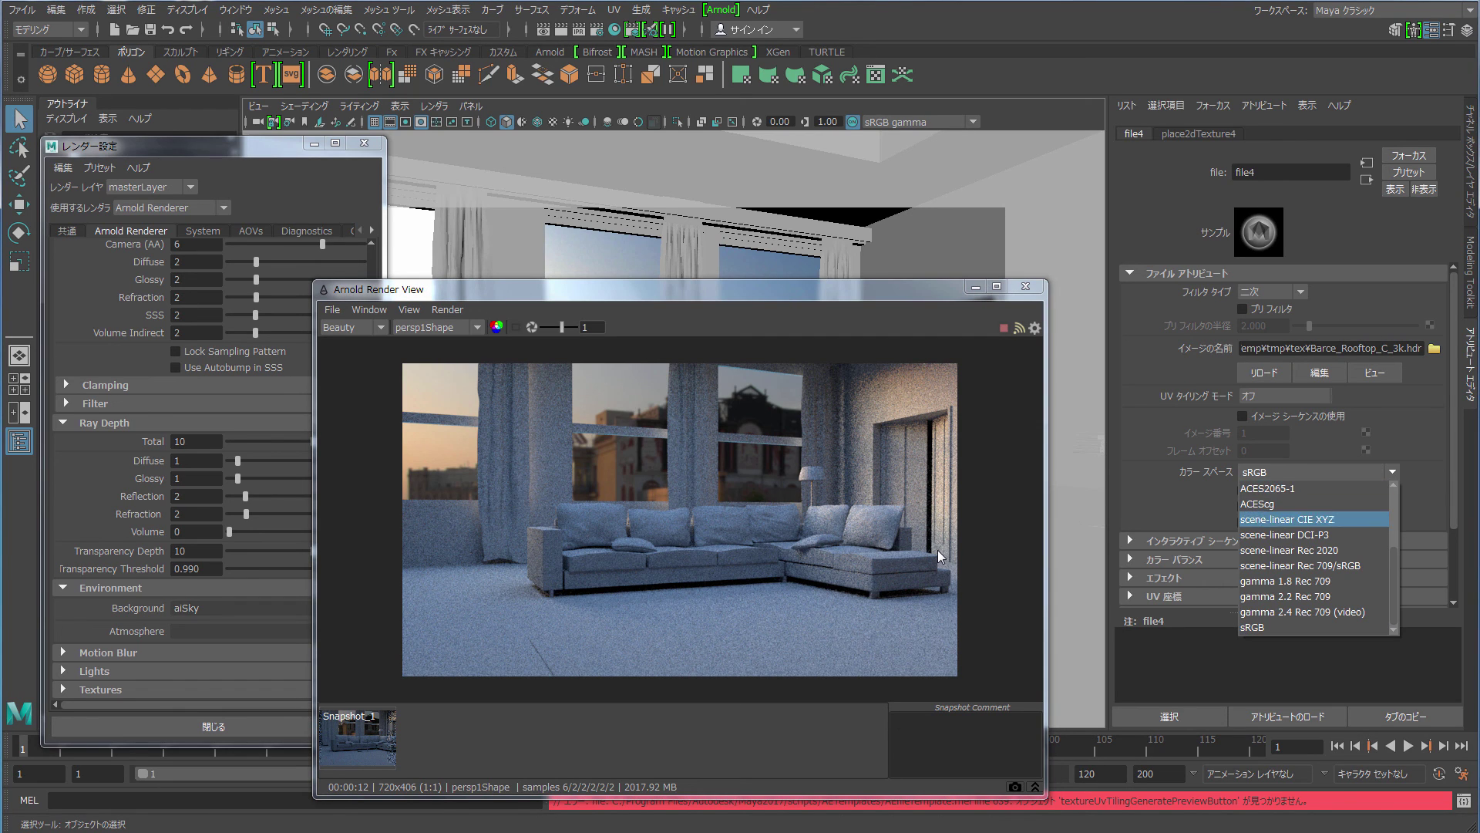
pyautogui.scroll(3, 1311, 586)
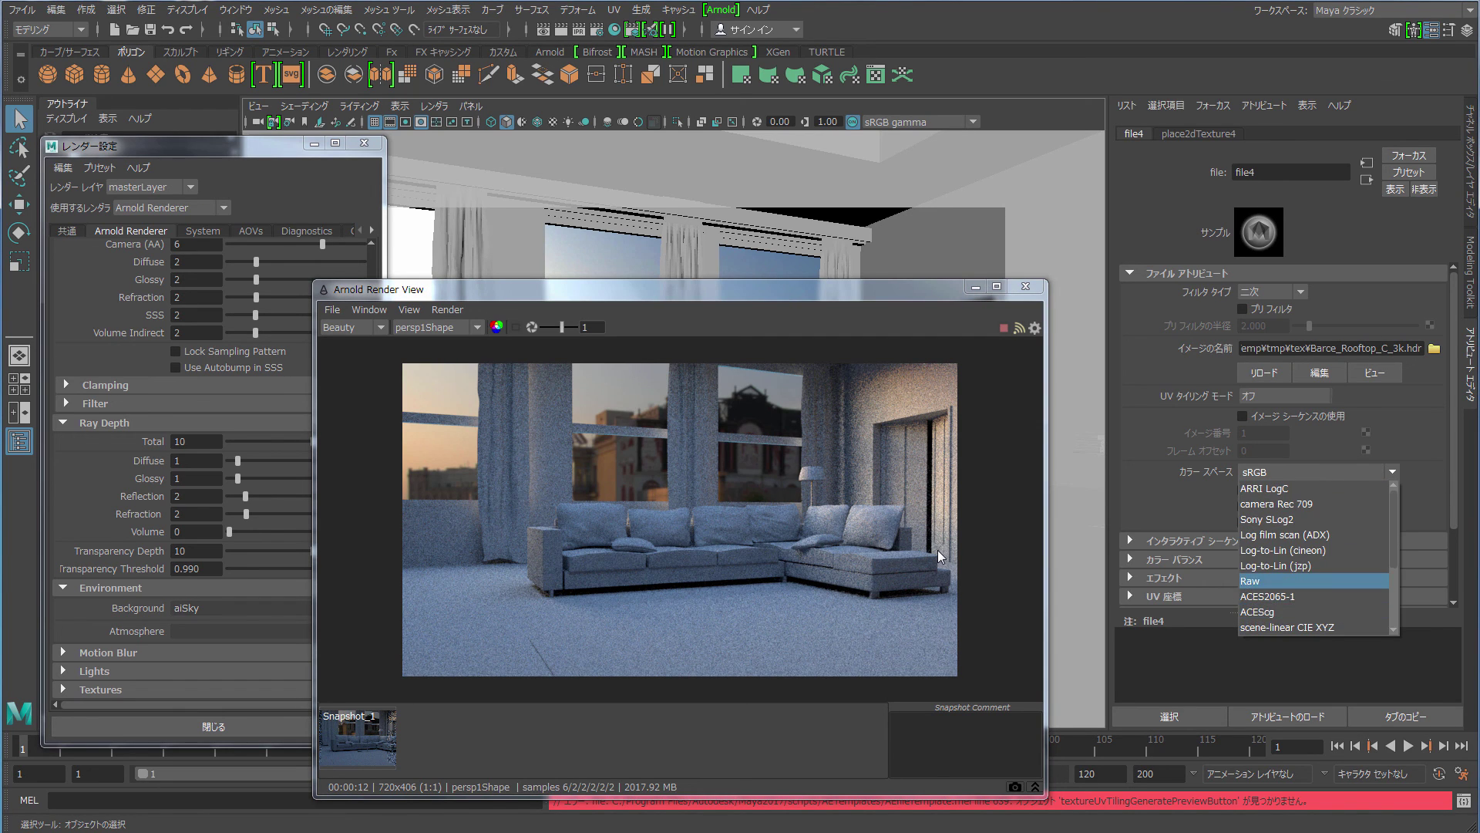
pyautogui.press('Return')
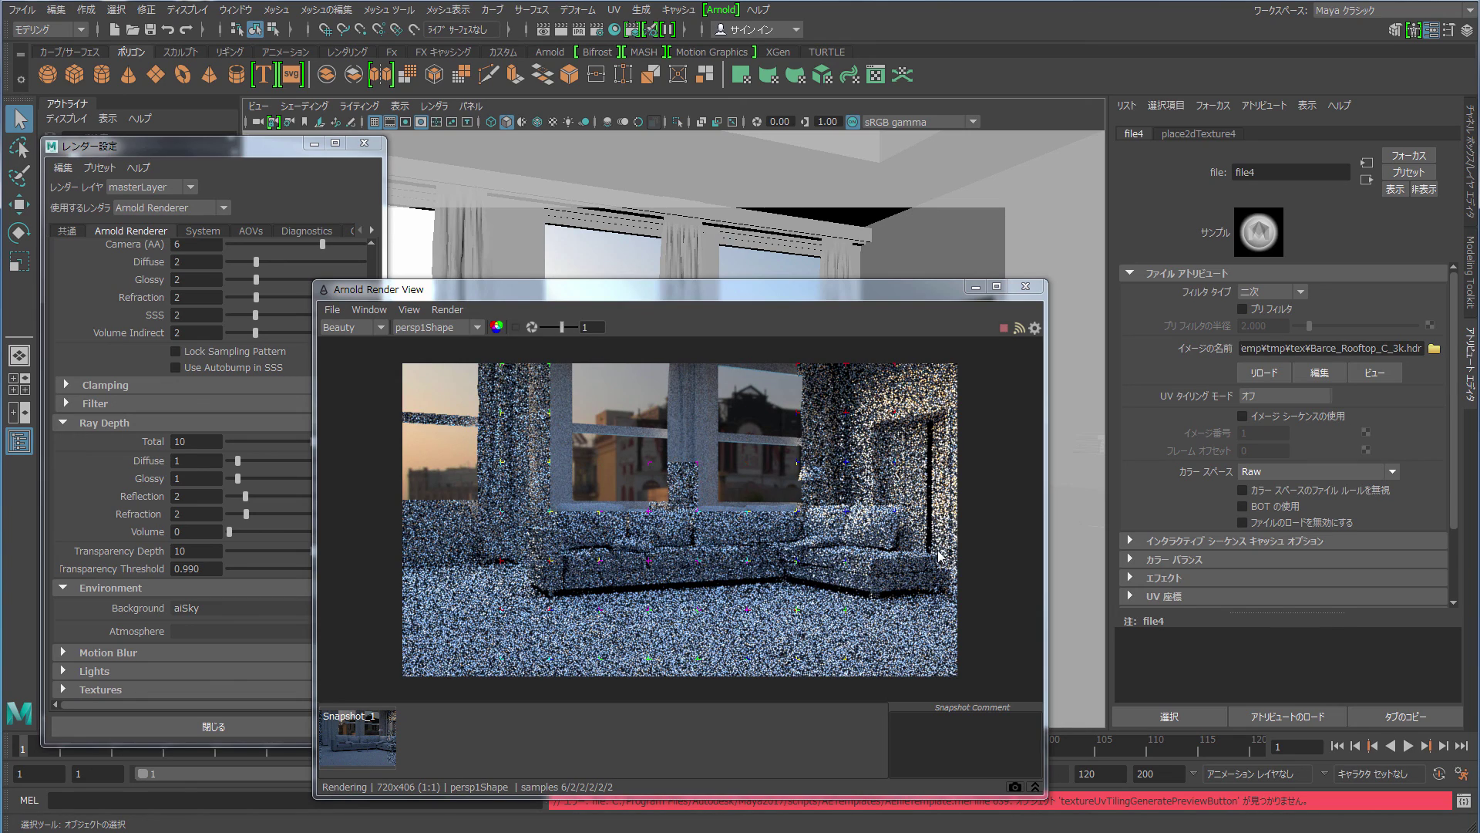